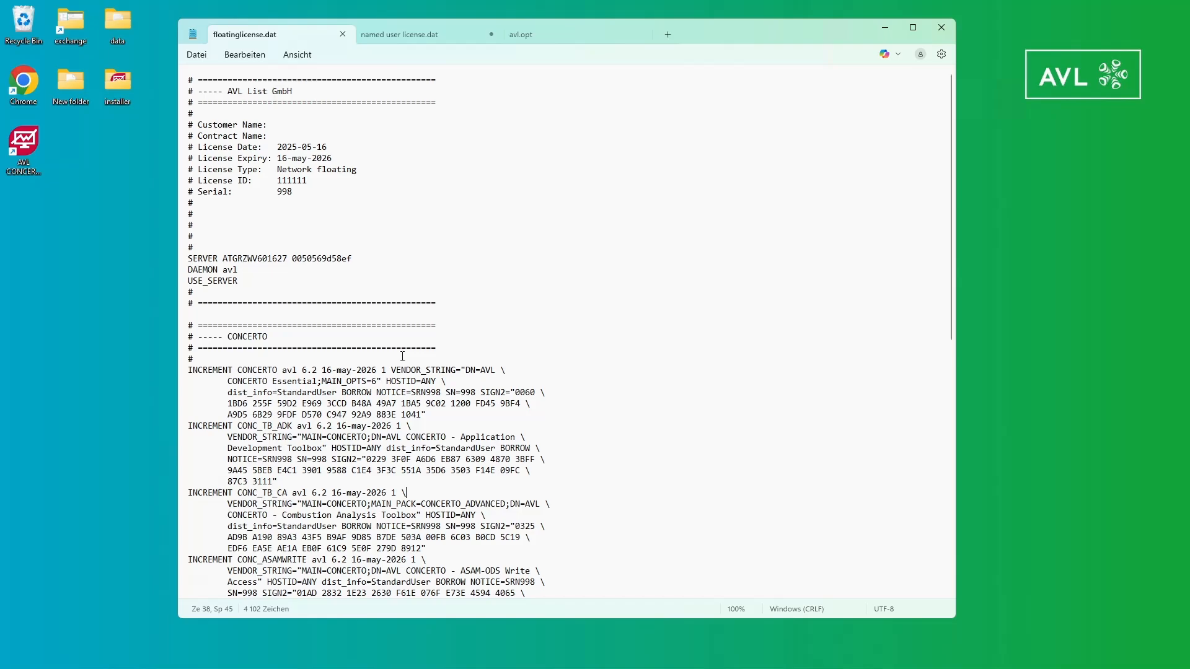
Step: Highlight the license type, the first dist_info entry, and the SERVER line's host name and hardware address in floatinglicense.dat
drag(374, 169, 277, 169)
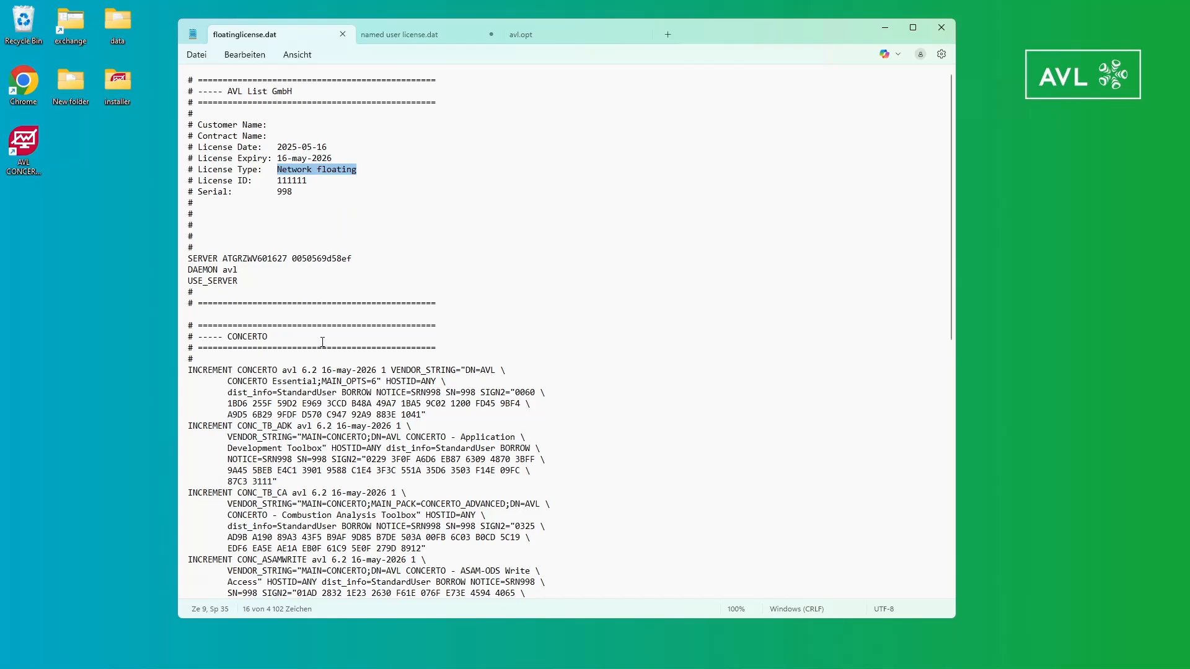
drag(338, 392, 228, 396)
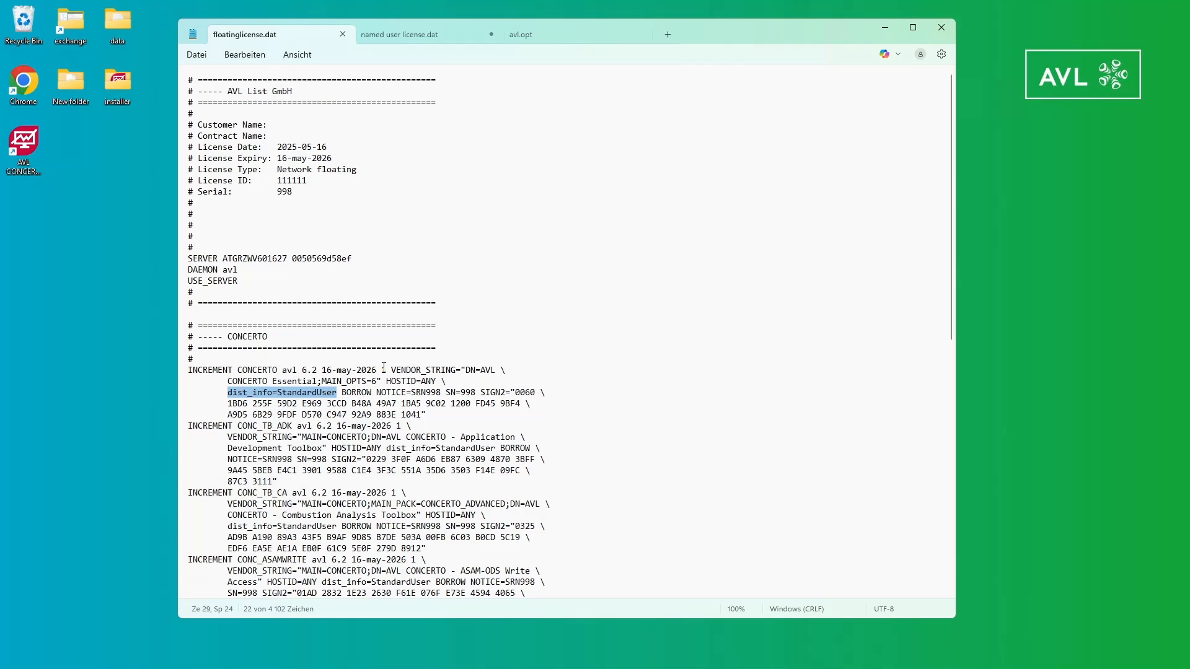
click(179, 262)
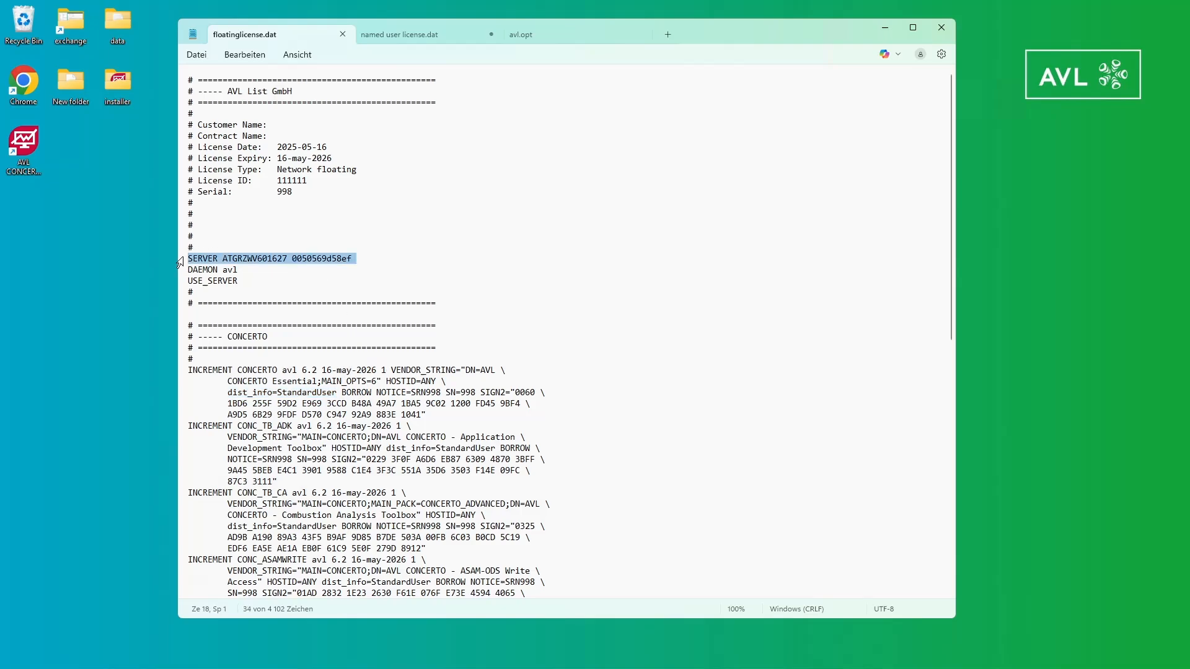
double_click(254, 259)
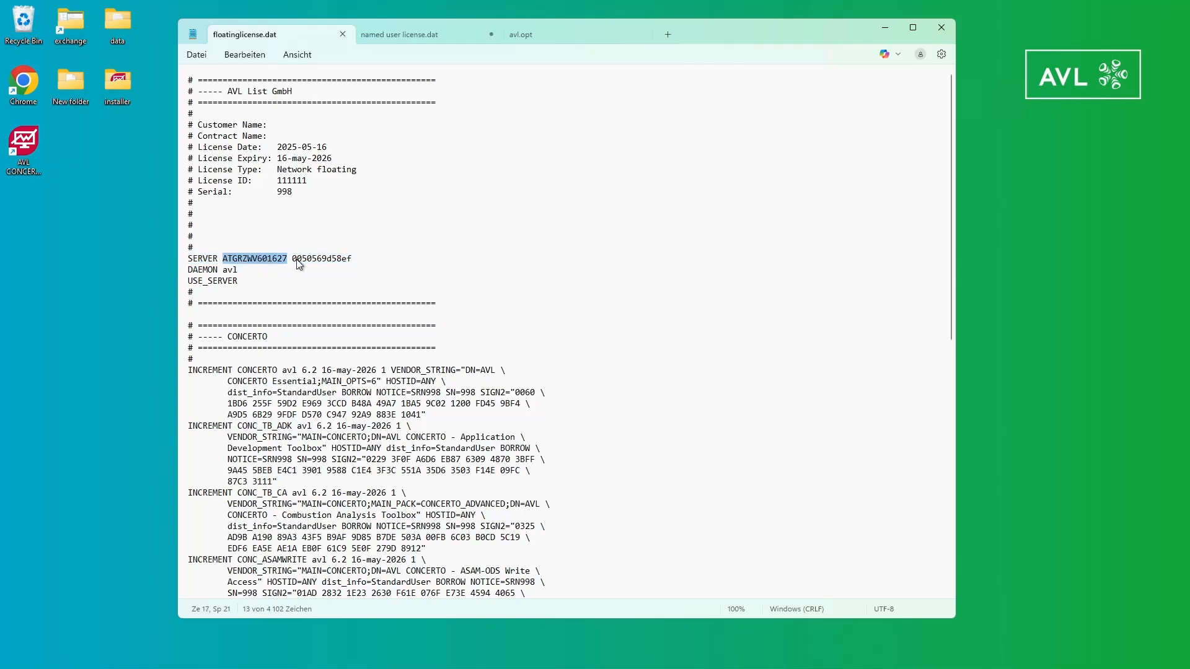
double_click(327, 260)
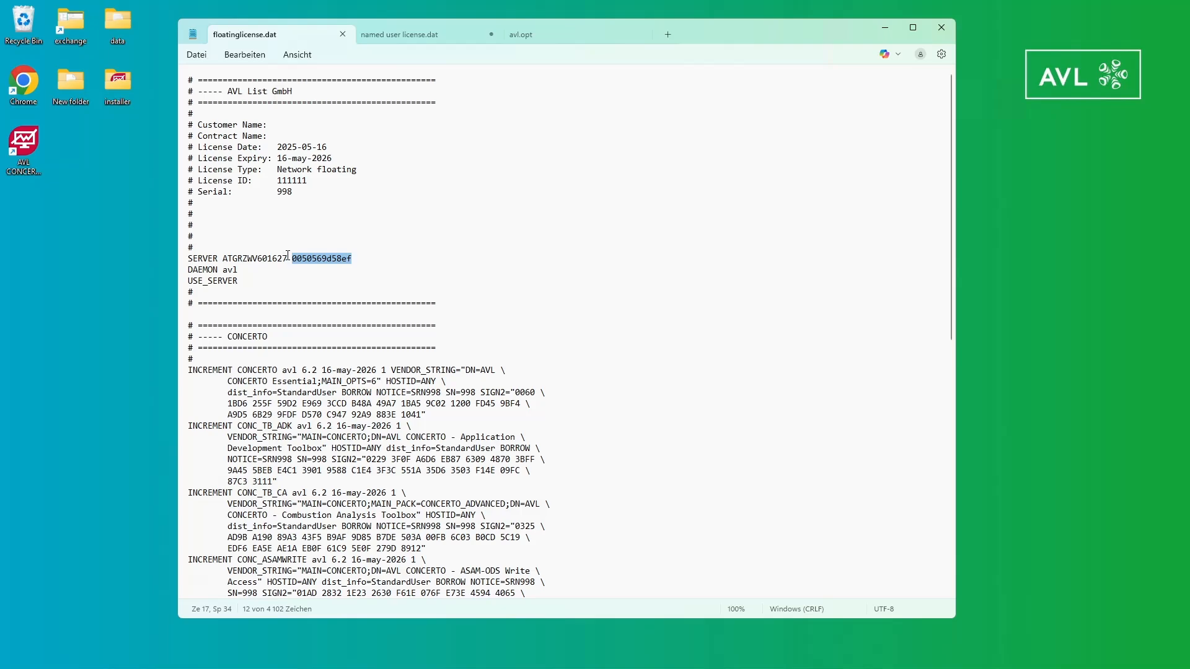
drag(287, 256, 222, 259)
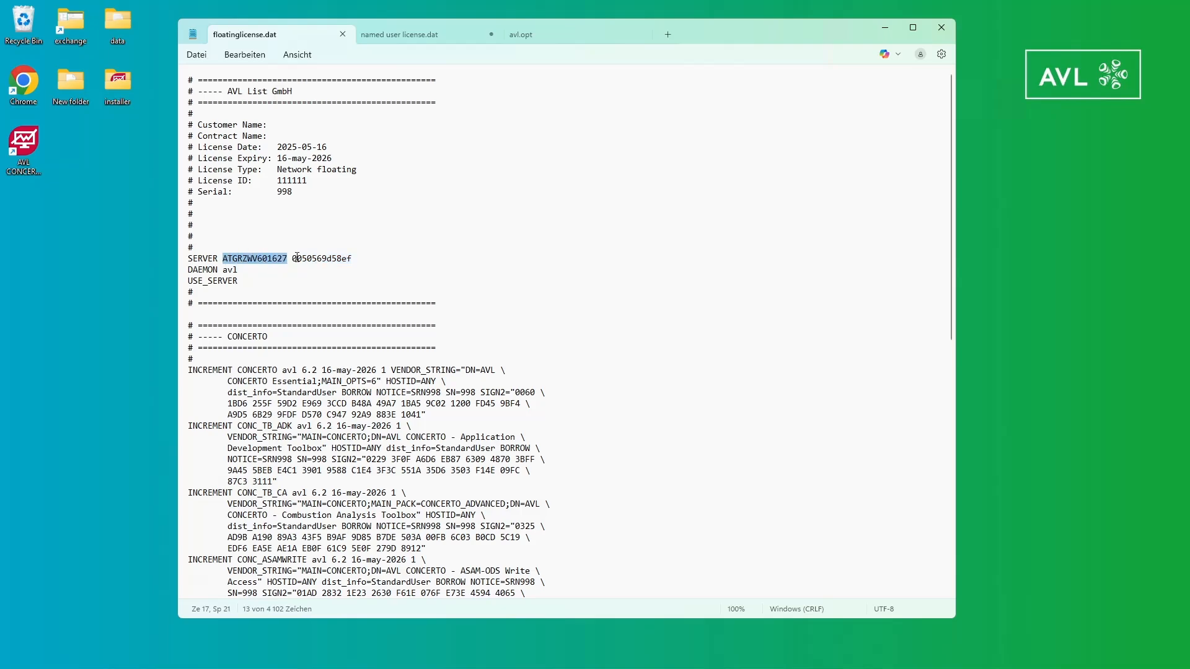
double_click(320, 258)
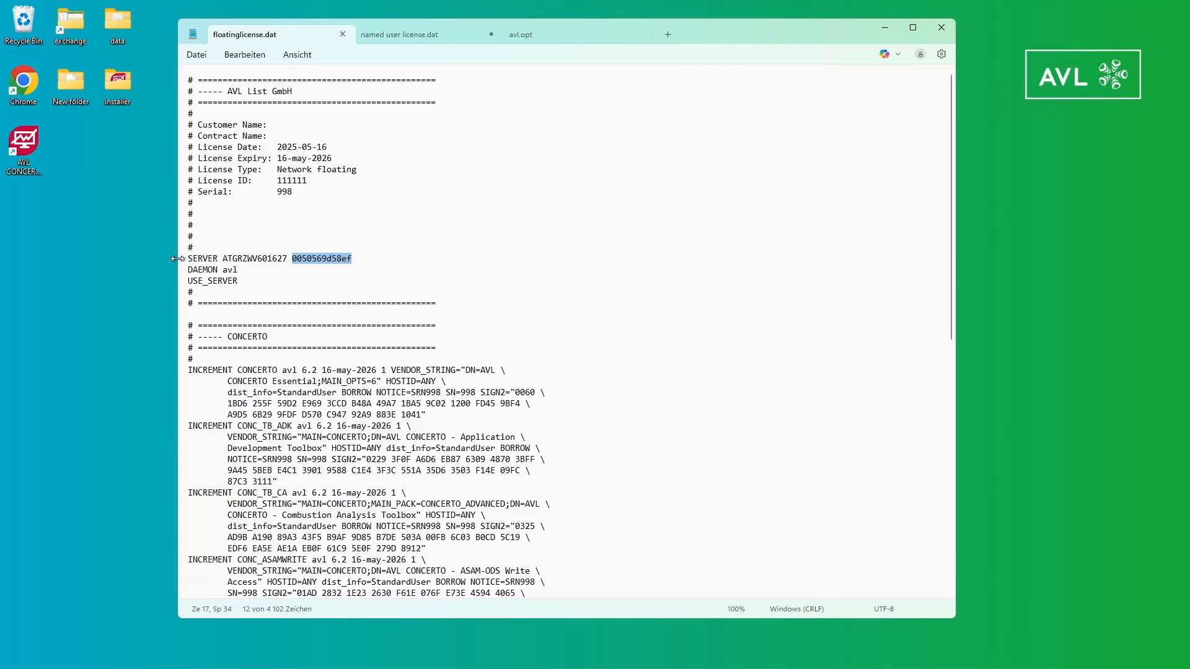
click(178, 264)
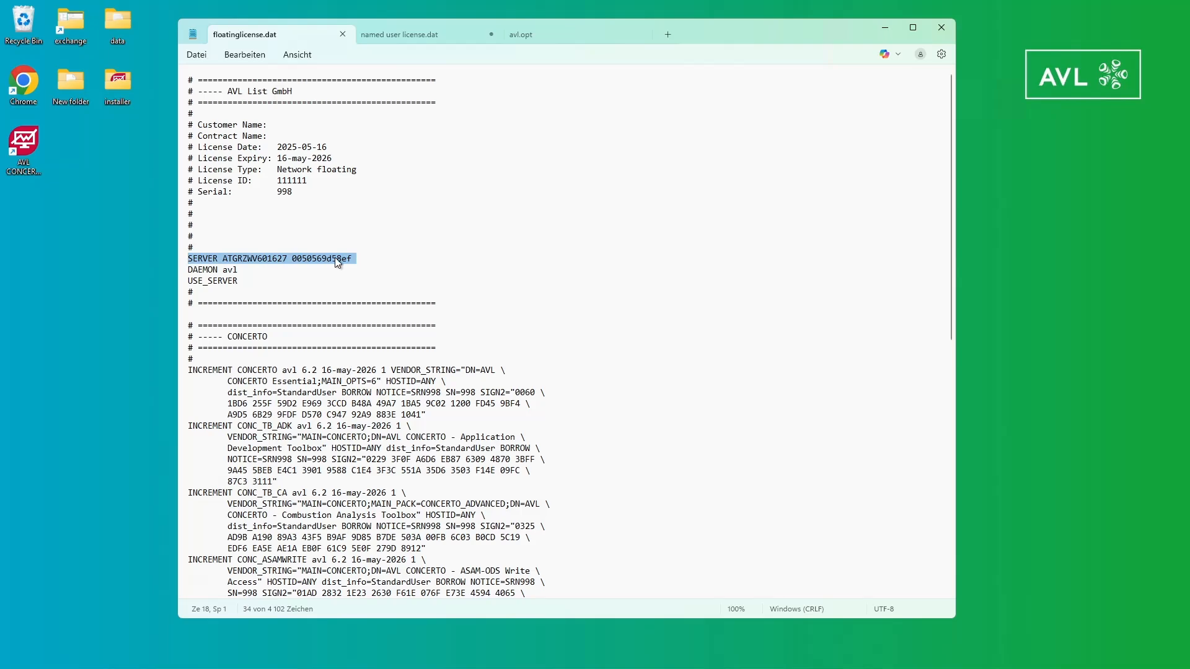
Step: Add port 24000 at the end of the SERVER line as a trial and remove it again
click(382, 261)
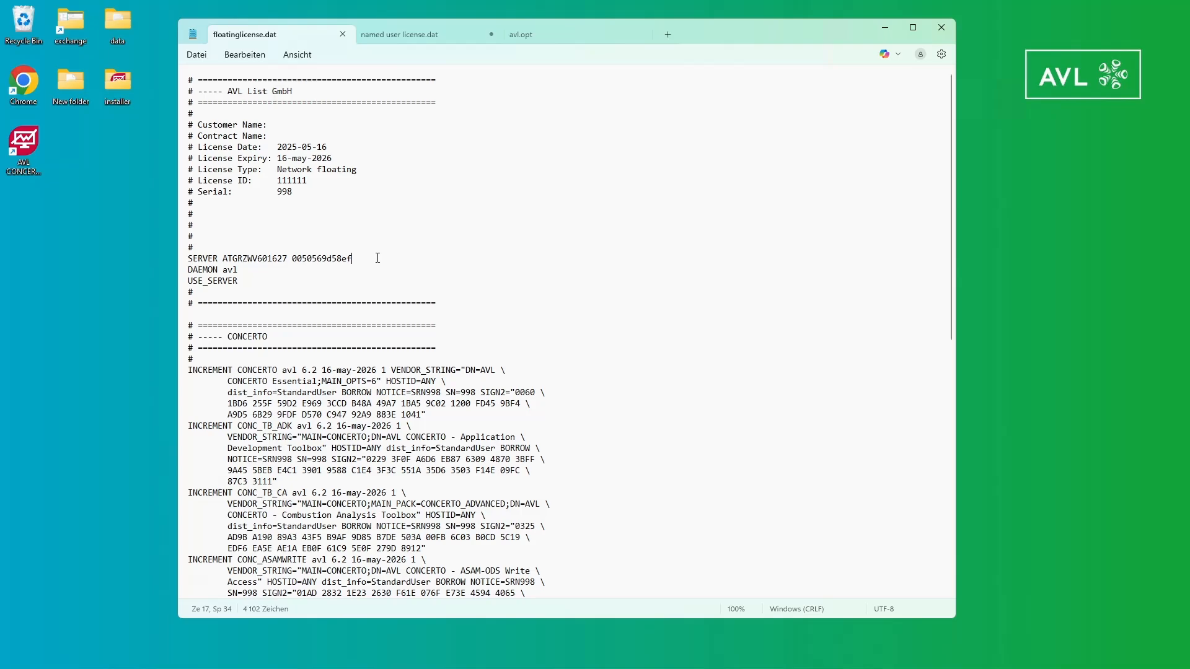
text(24000)
double_click(367, 257)
drag(381, 258, 356, 258)
key(BackSpace)
Step: In named user license.dat, highlight the first dist_info=NamedUser entry and the avl.opt and PORT=24000 entries of the DAEMON line
click(418, 32)
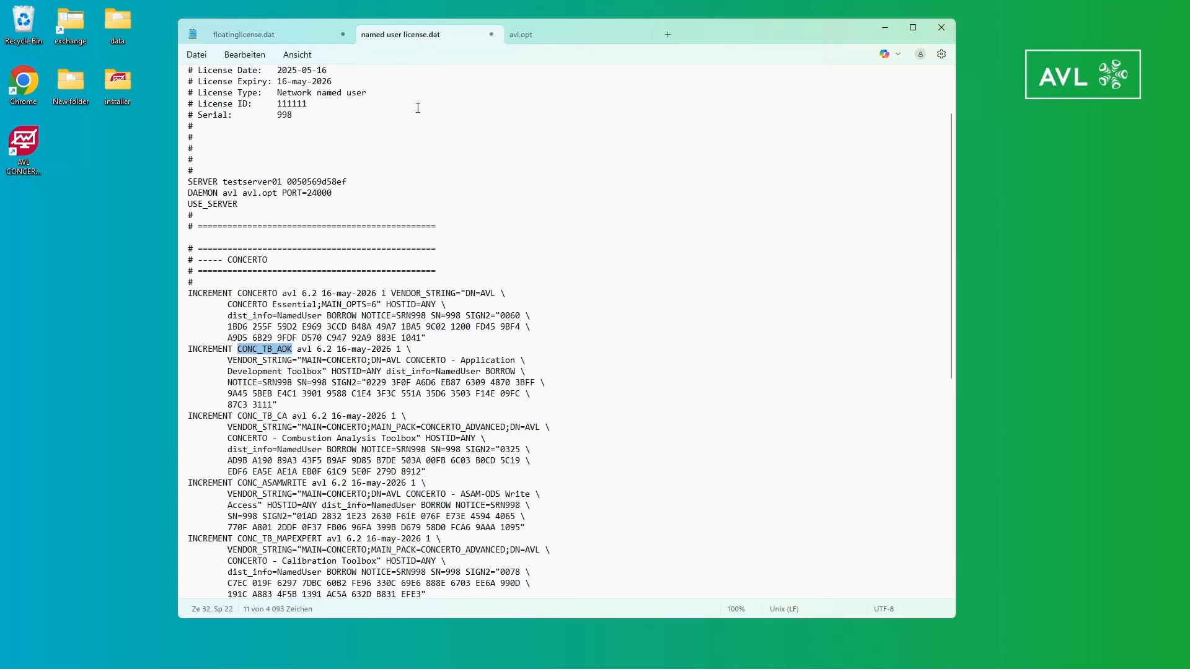
scroll(335, 201, up, 2)
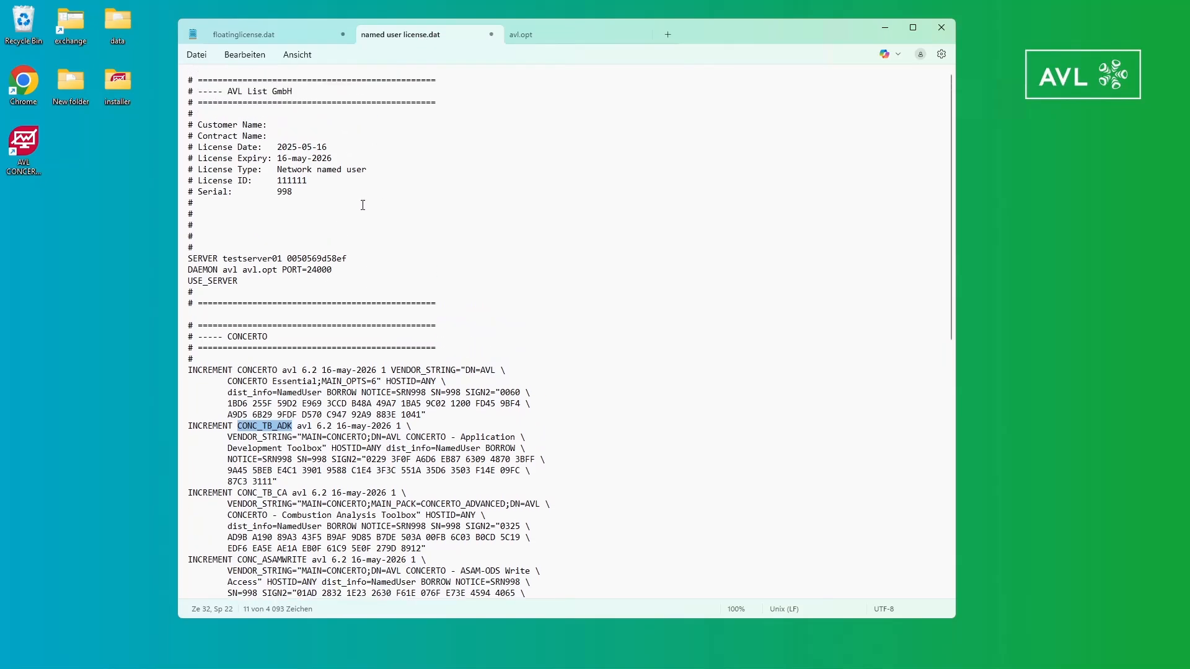
drag(323, 393, 224, 394)
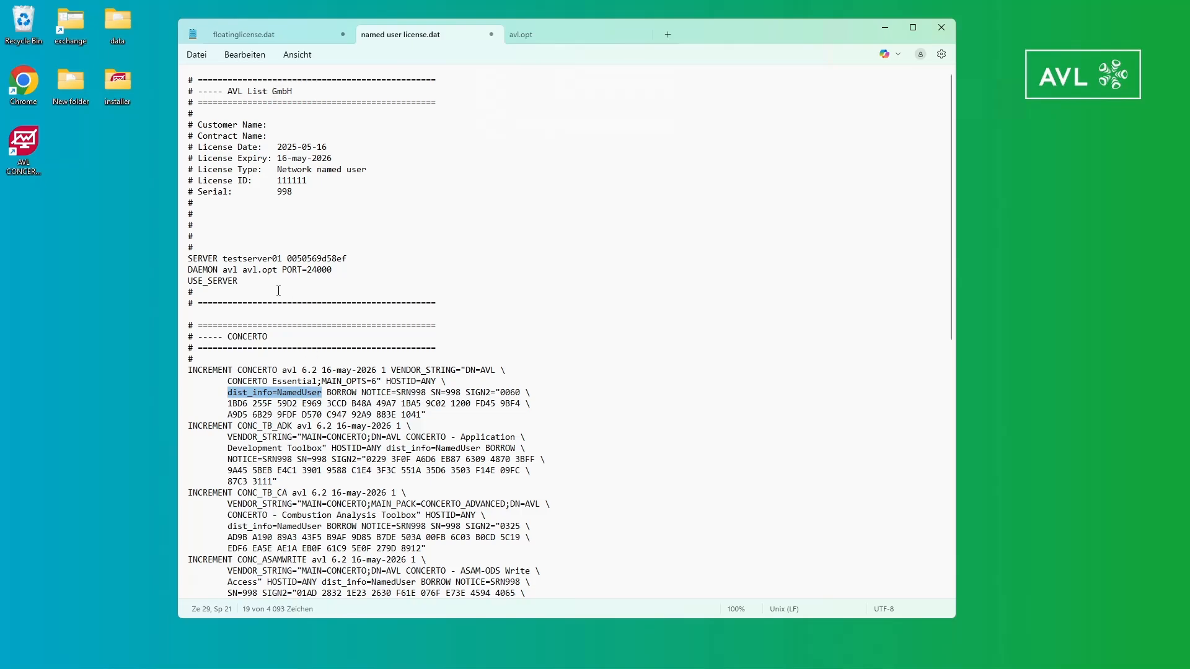
click(177, 273)
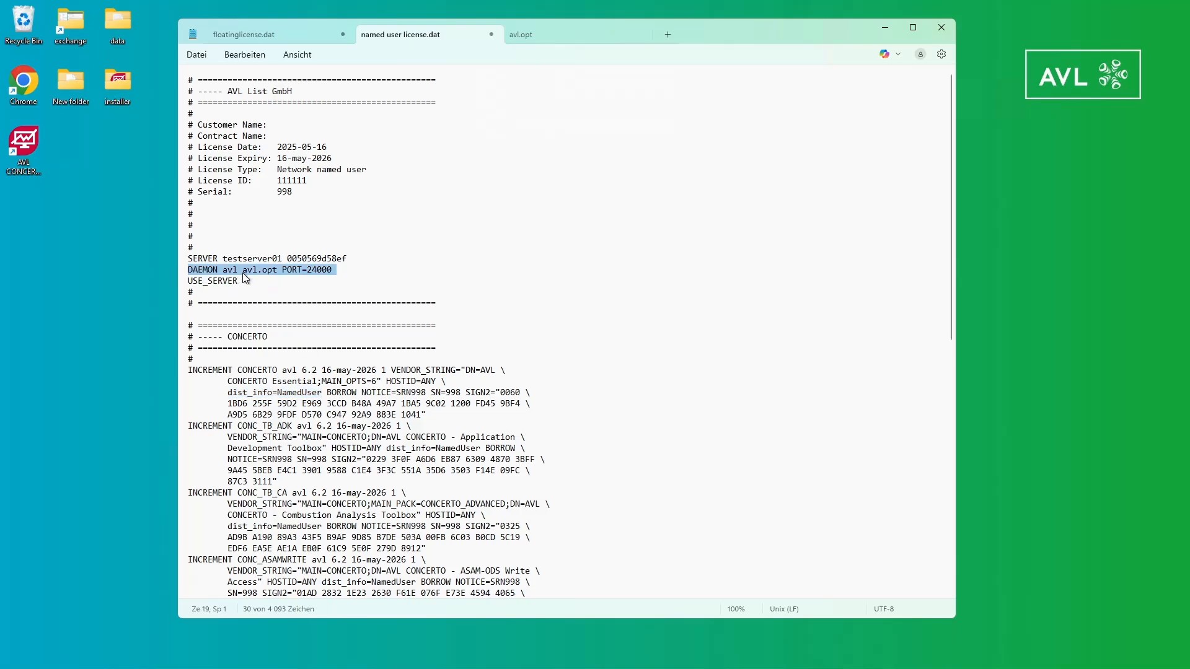
click(274, 270)
drag(274, 271, 242, 271)
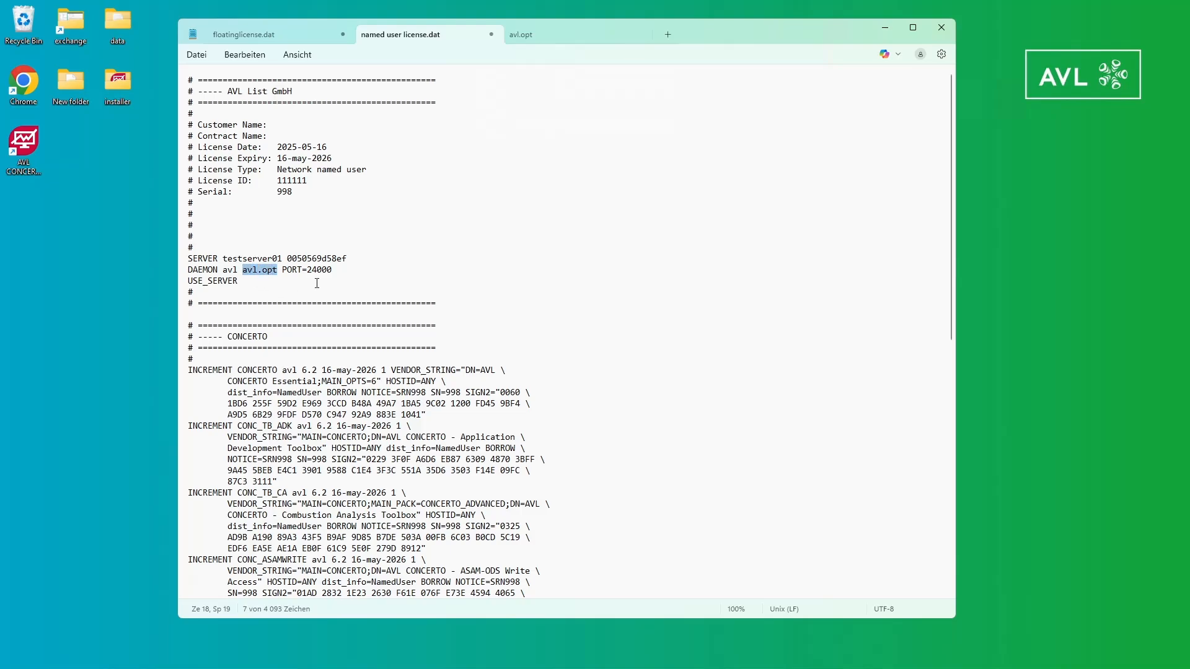
drag(333, 271, 284, 270)
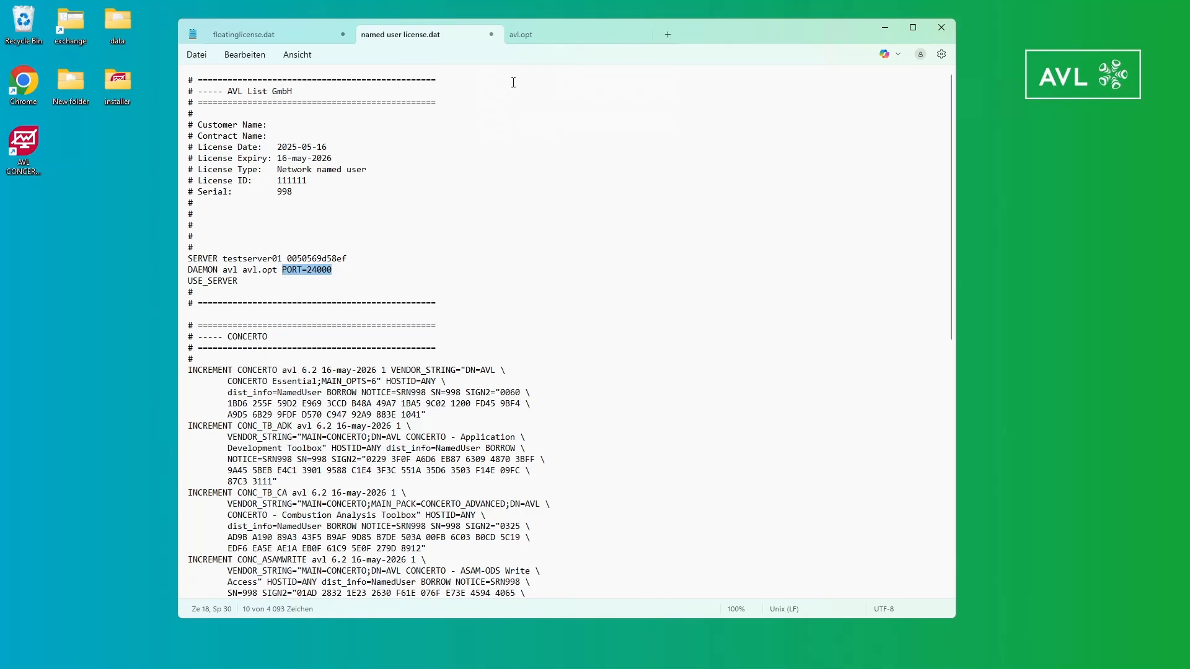
Step: In avl.opt, highlight the GROUP USERS line, its group name and the list of Windows user name placeholders
click(555, 33)
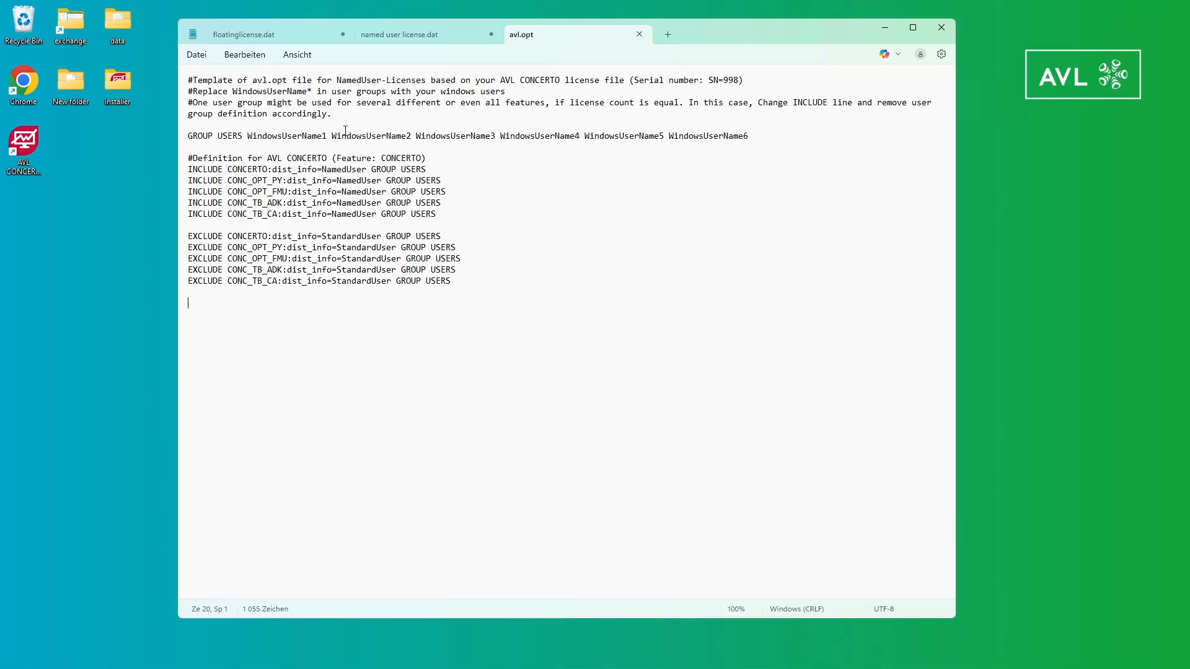
click(178, 142)
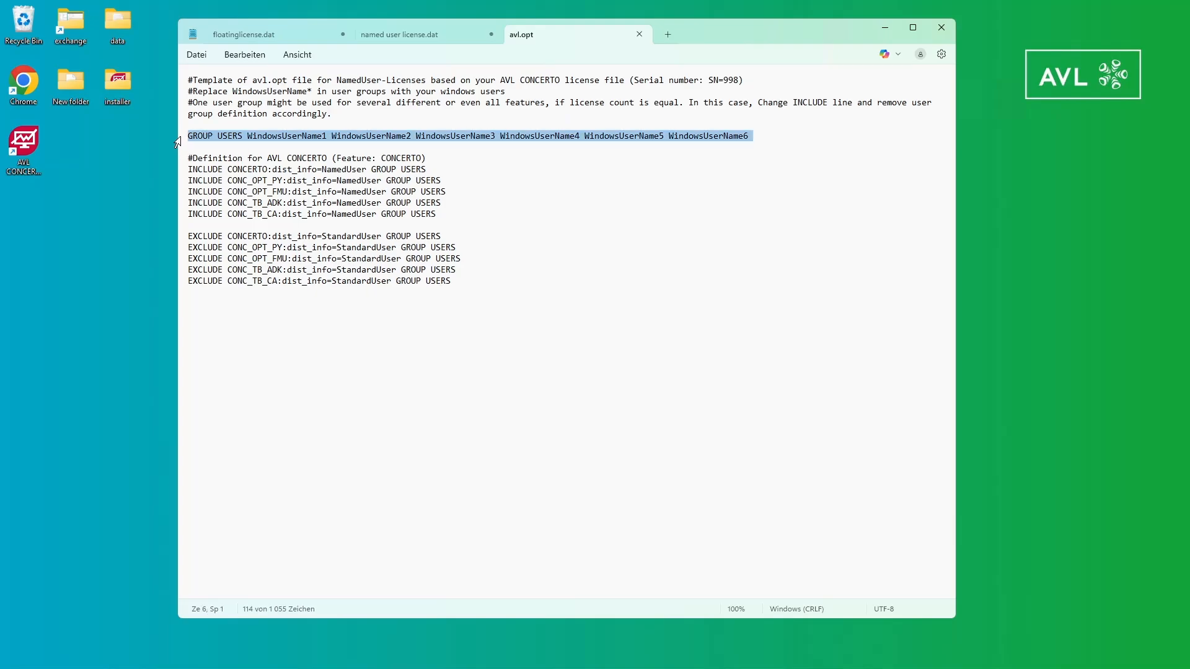
double_click(229, 136)
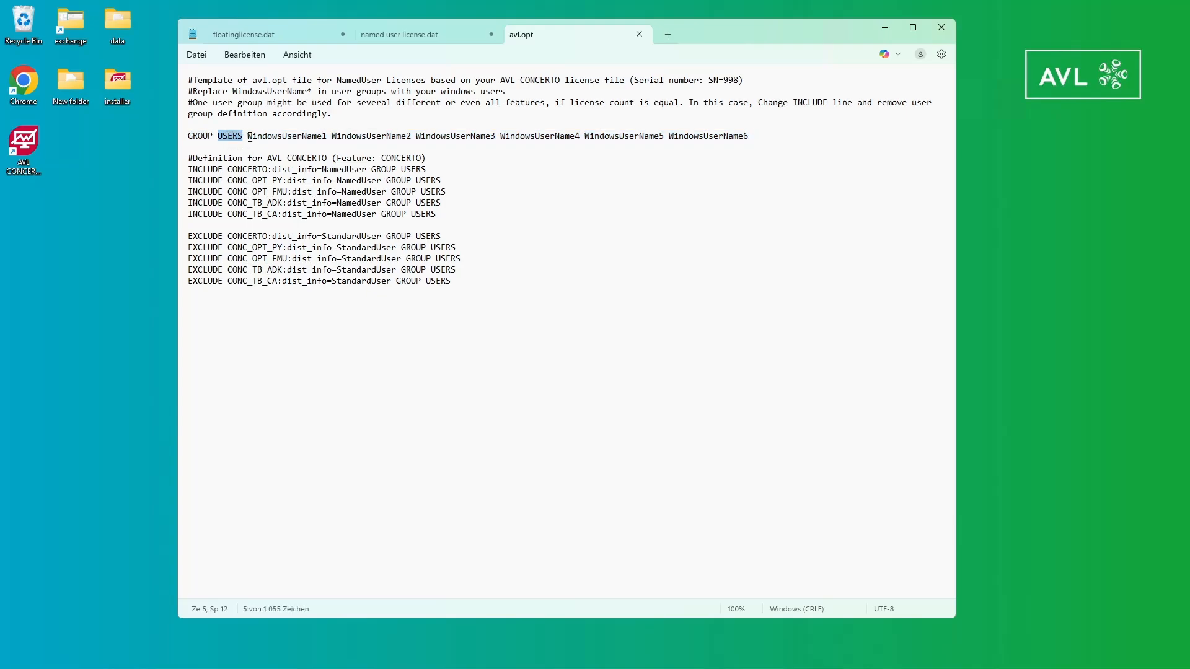
drag(248, 137, 760, 137)
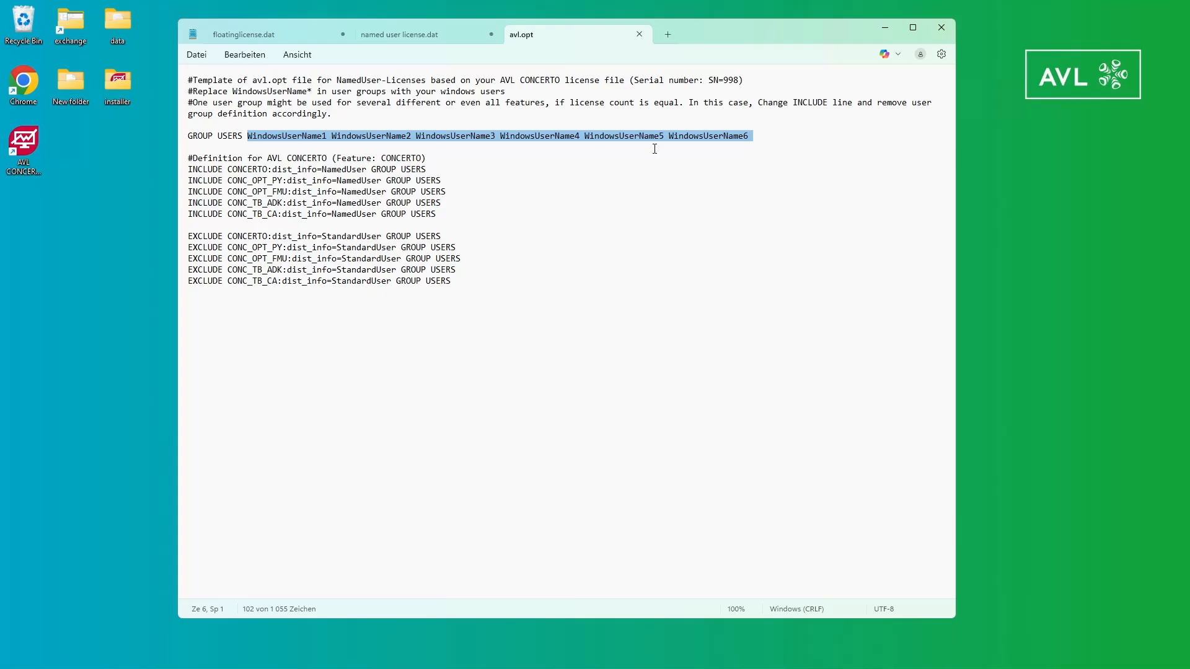
double_click(300, 140)
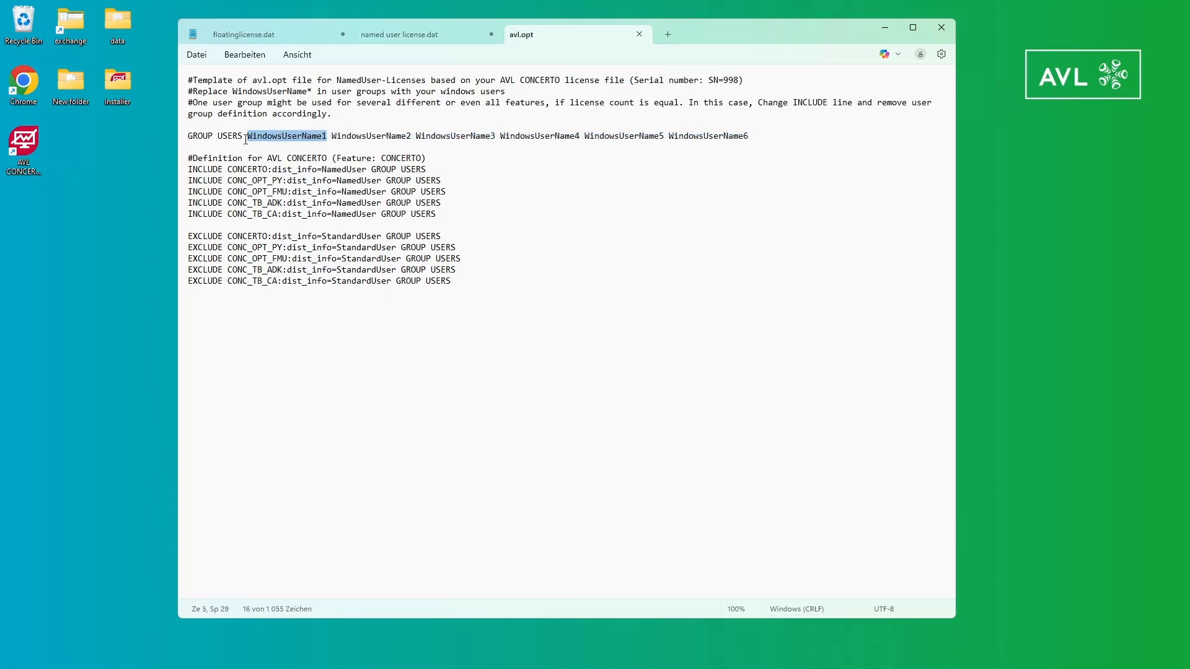
drag(247, 135, 760, 142)
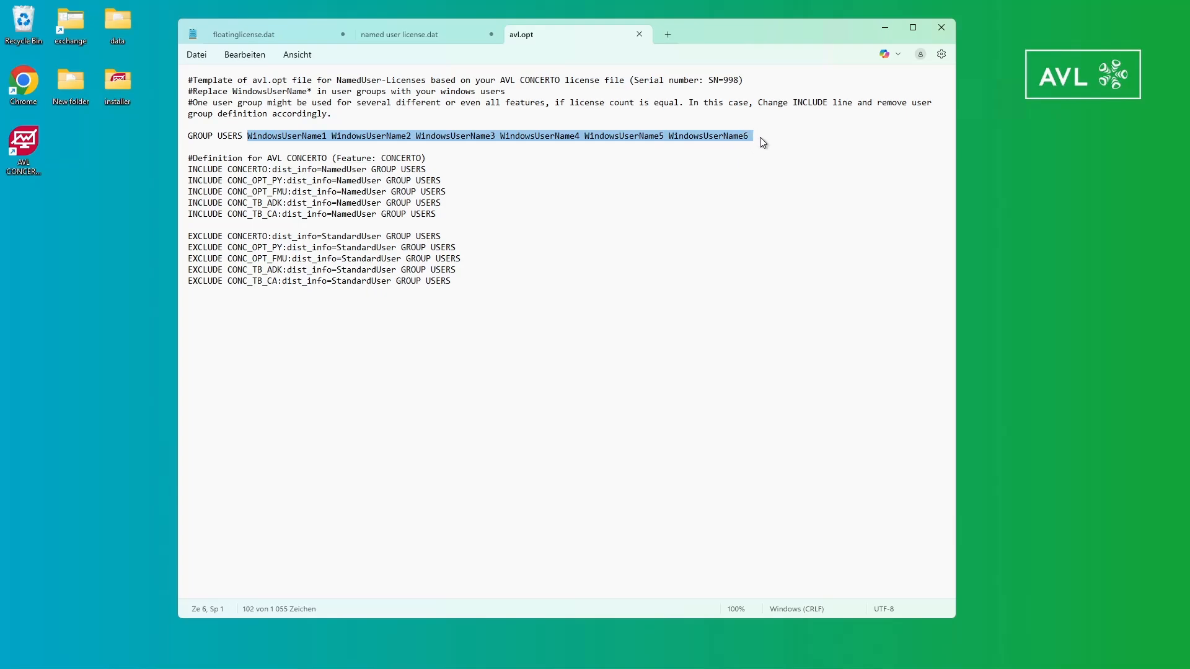
Step: Highlight the first INCLUDE lines in avl.opt and the CONC_OPT_FMU and CONC_TB_ADK feature names
click(183, 171)
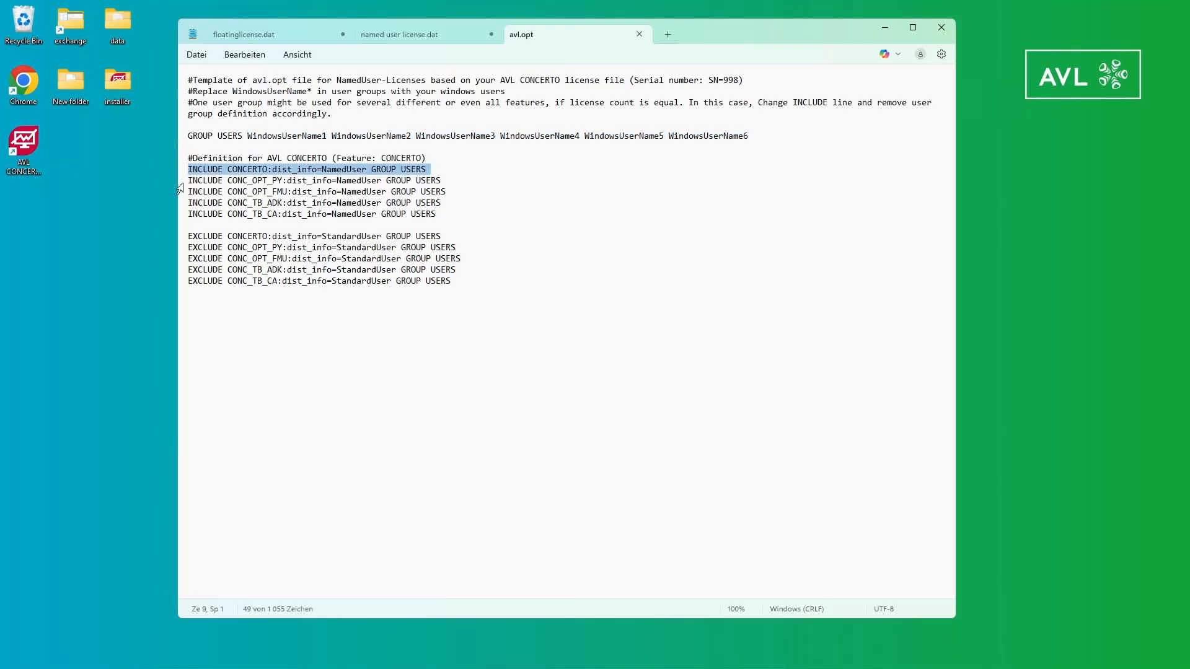
click(179, 182)
click(179, 193)
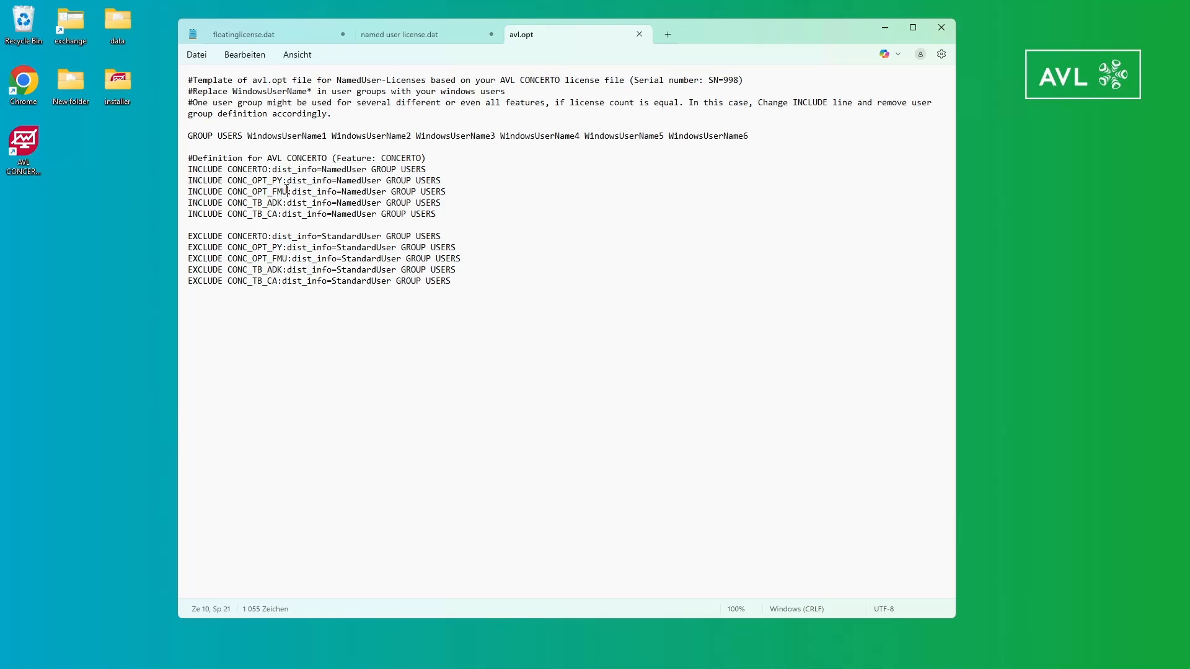
drag(287, 191, 228, 193)
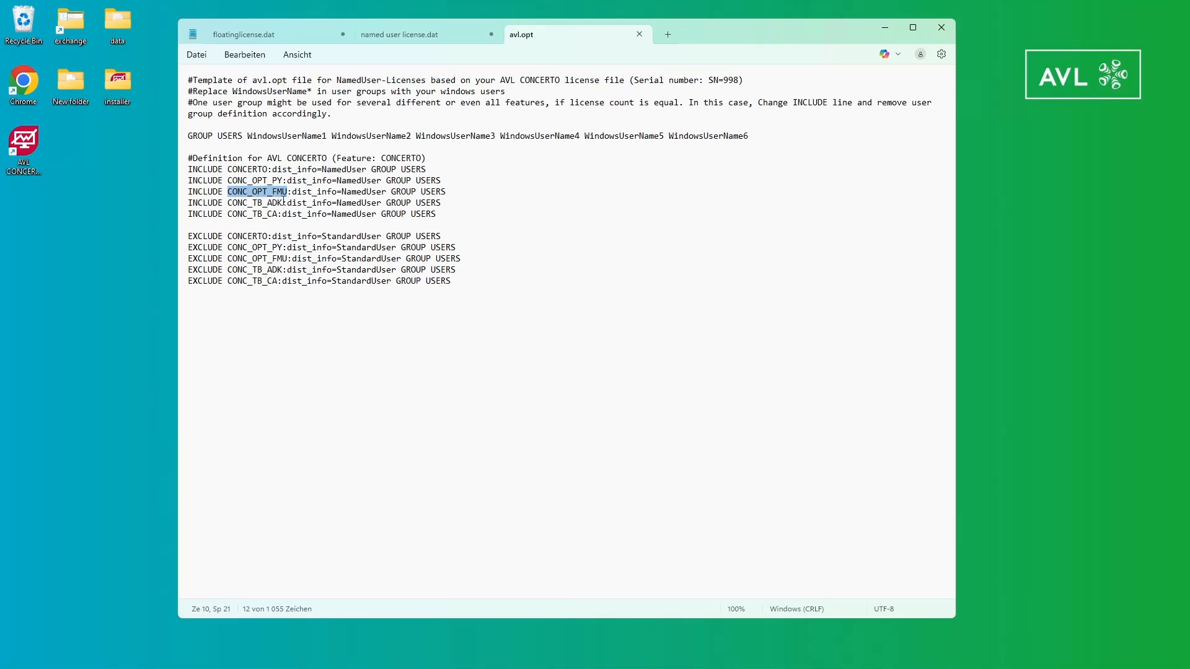
drag(284, 203, 230, 203)
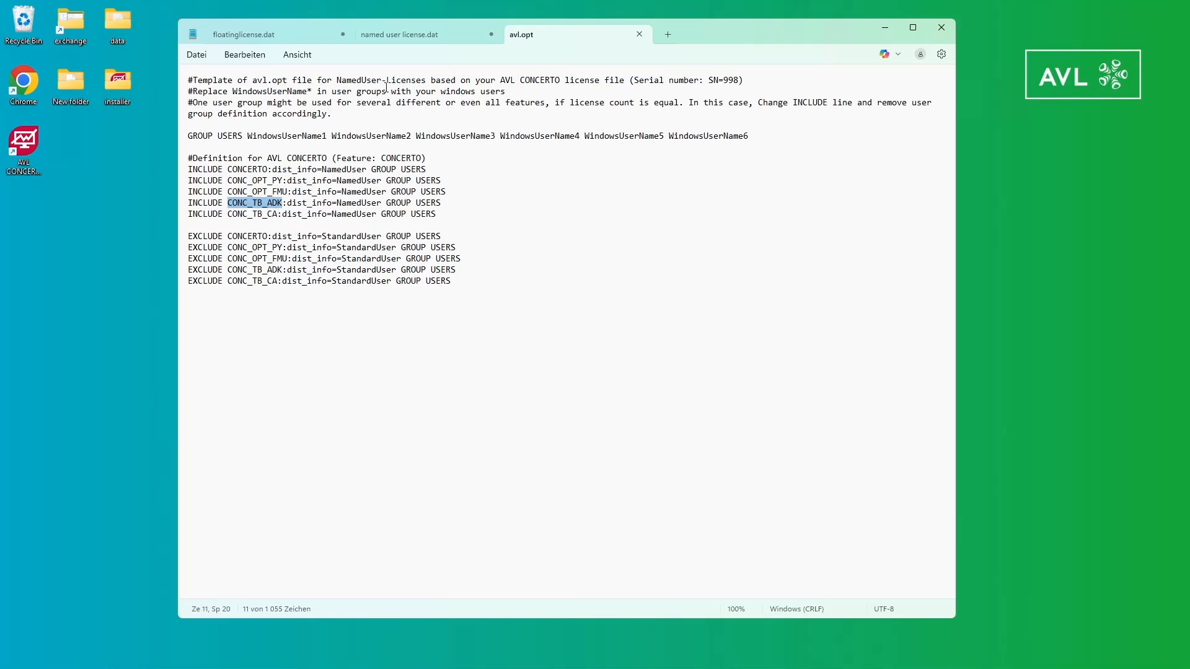
Step: Locate the CONC_TB_ADK feature name in named user license.dat, highlight it, and return to avl.opt
click(404, 36)
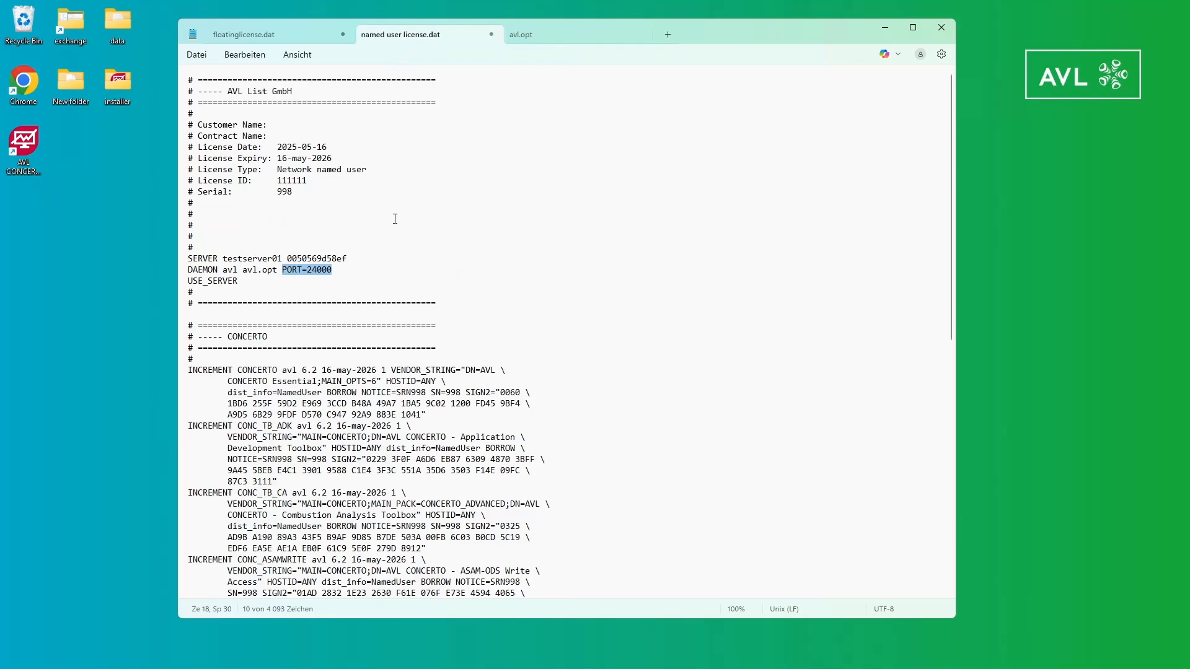
scroll(357, 277, down, 2)
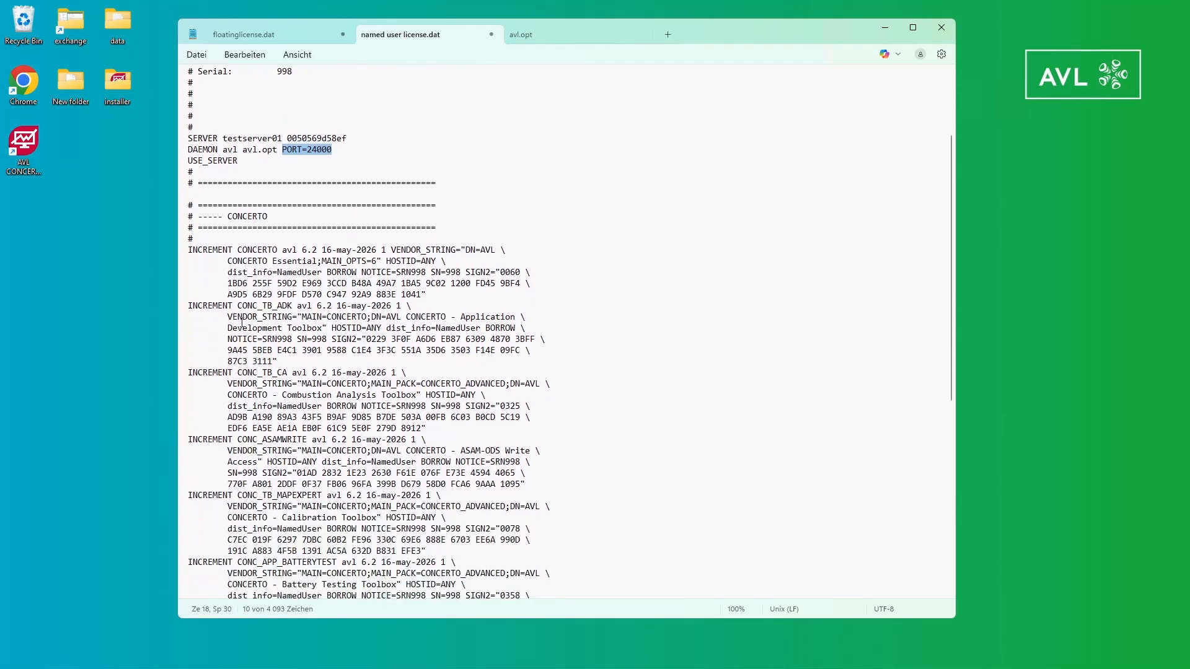
click(177, 311)
drag(237, 306, 291, 306)
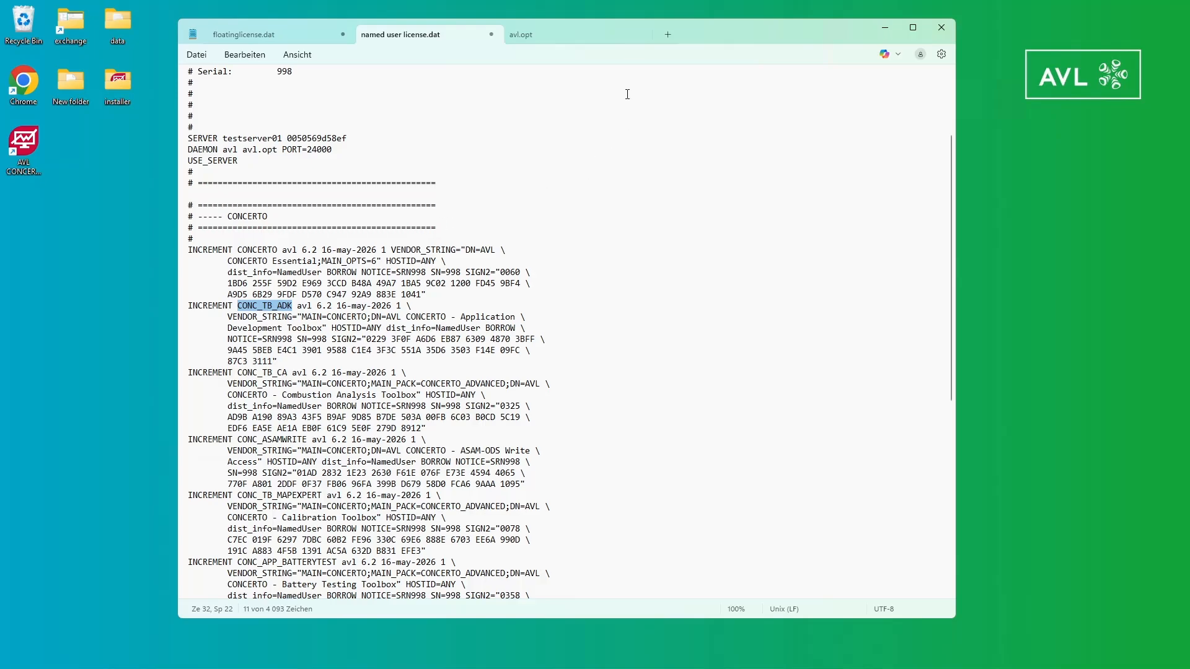
click(561, 36)
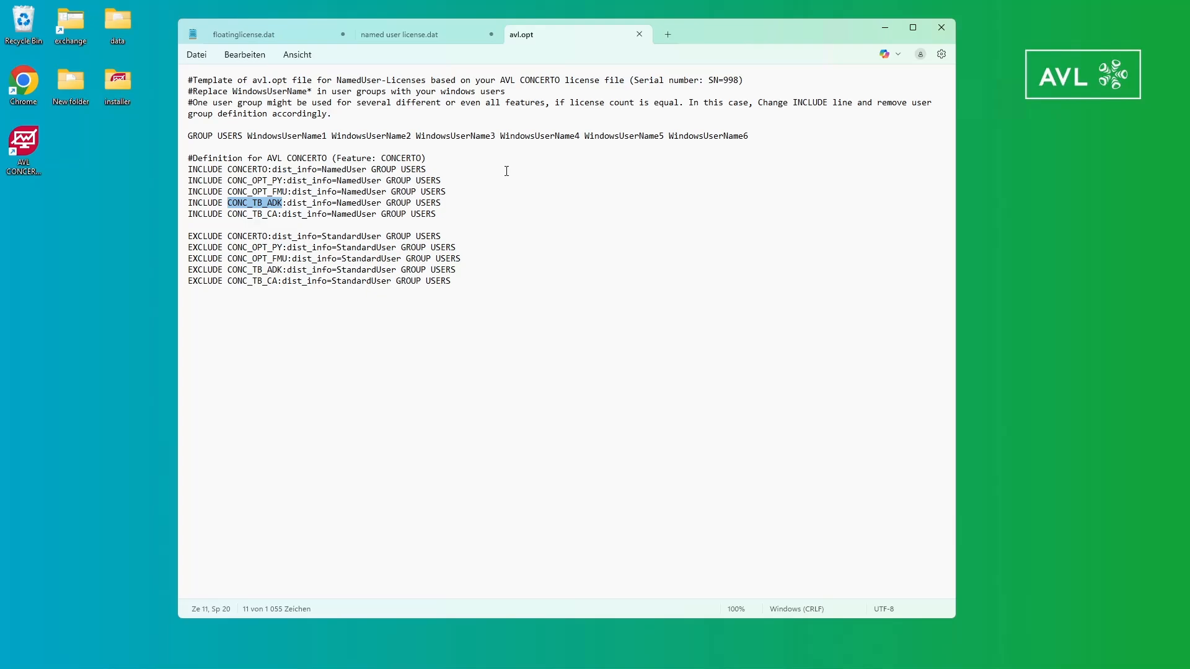
Step: Switch to File Explorer, open License Server > Install > FLEXlm_11.19.4.1 > x64 in the installer folder, and select all four executables
click(884, 27)
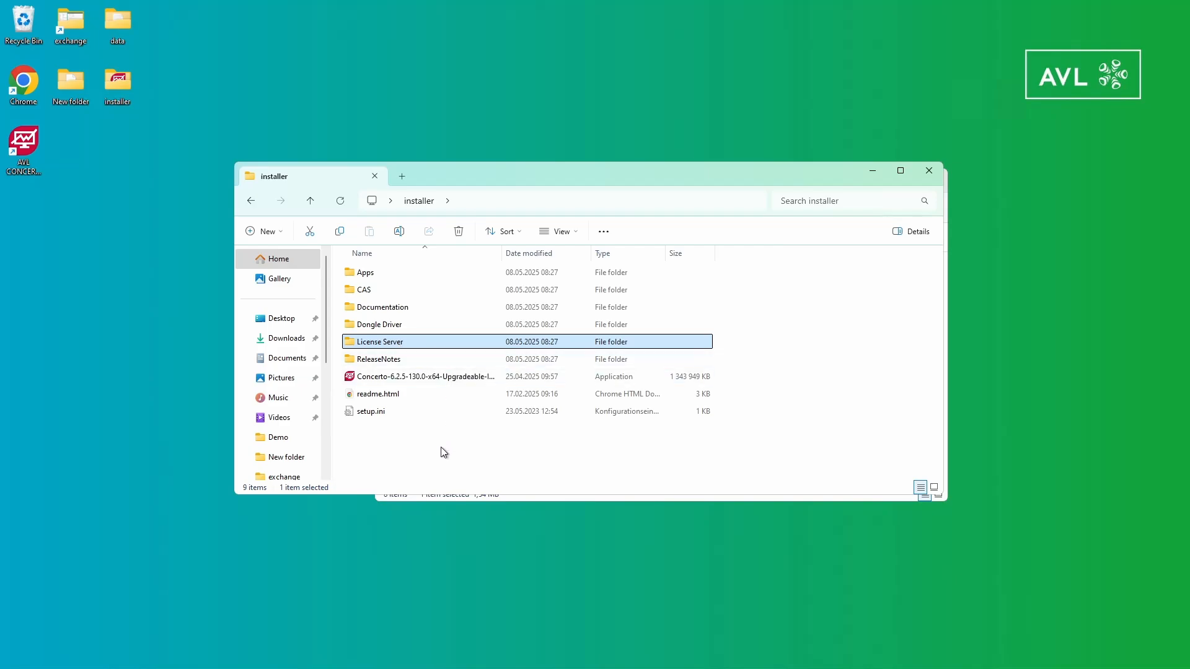
double_click(396, 344)
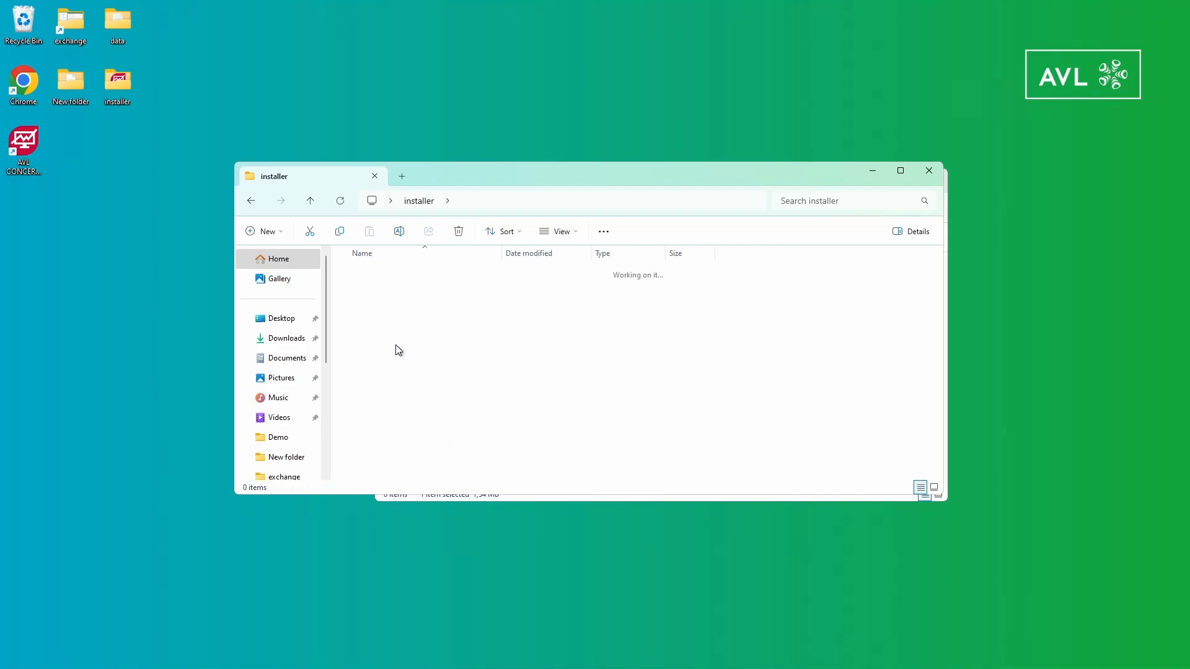
double_click(382, 272)
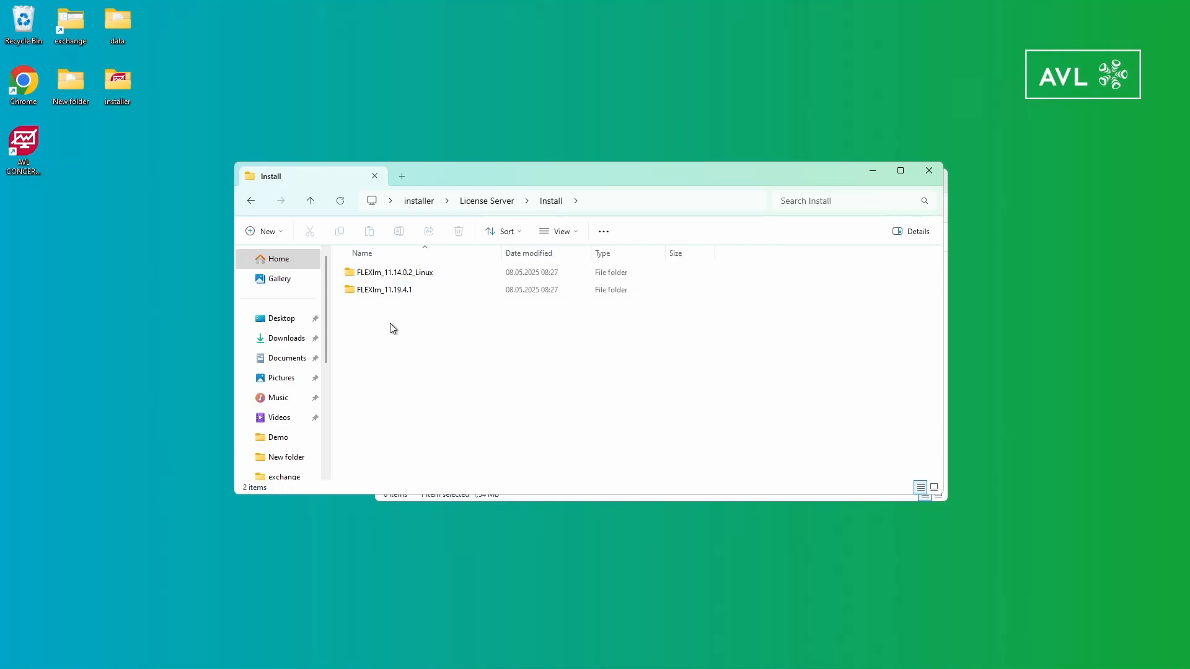
double_click(436, 291)
double_click(382, 274)
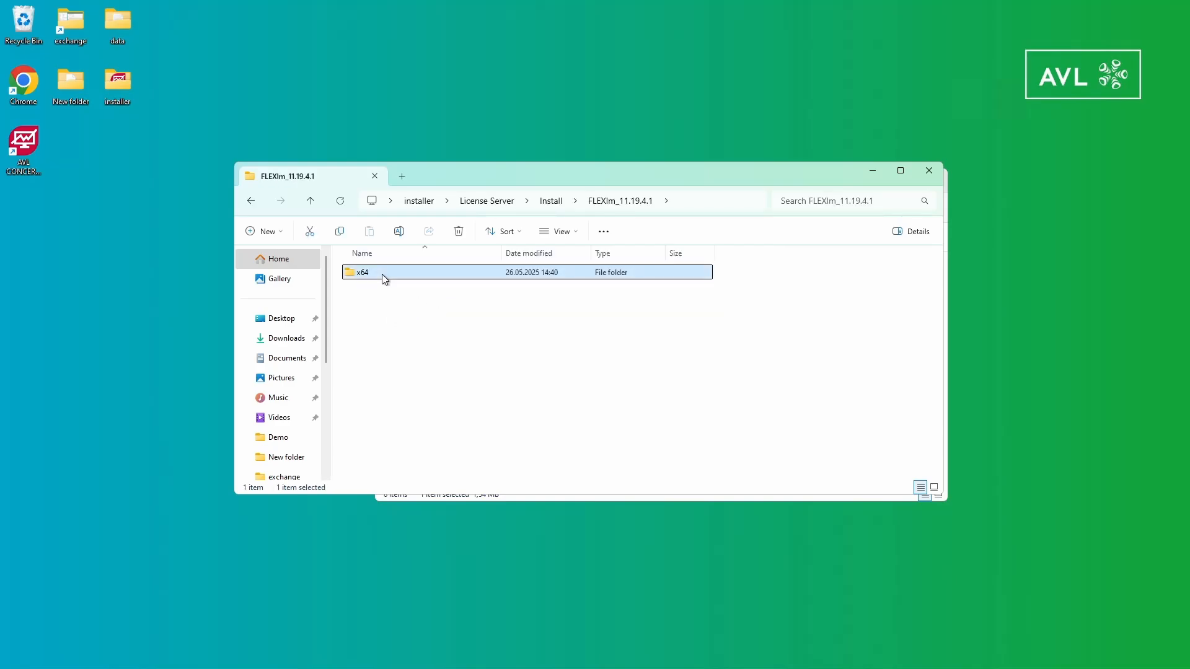
click(375, 273)
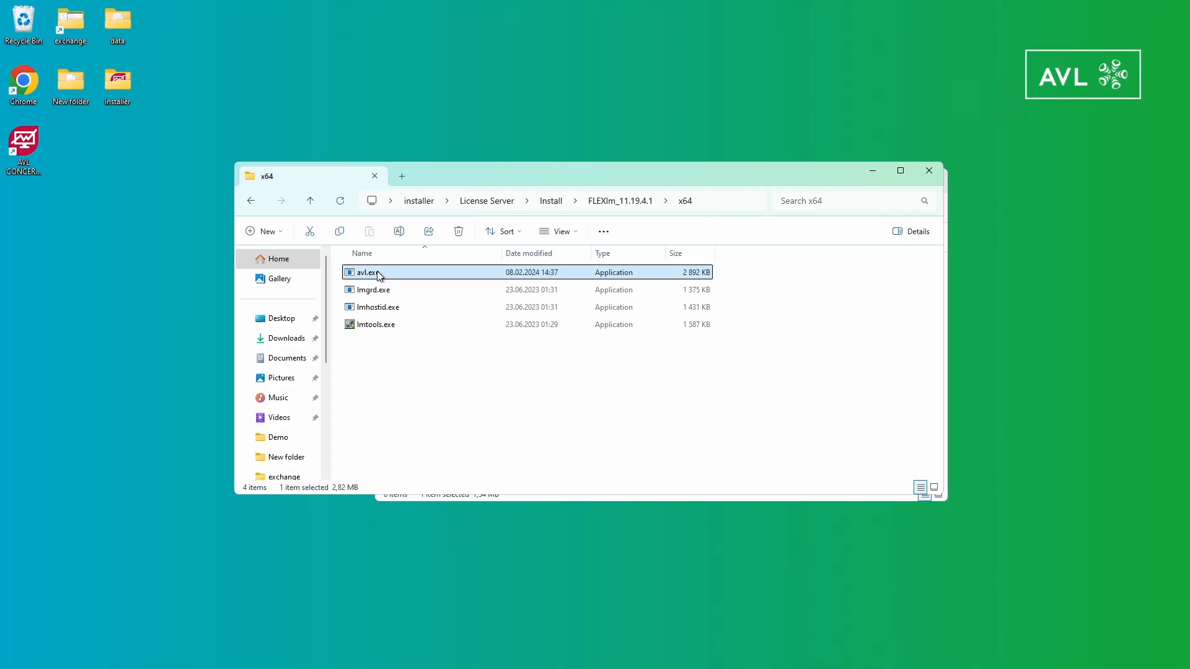
shift+click(401, 331)
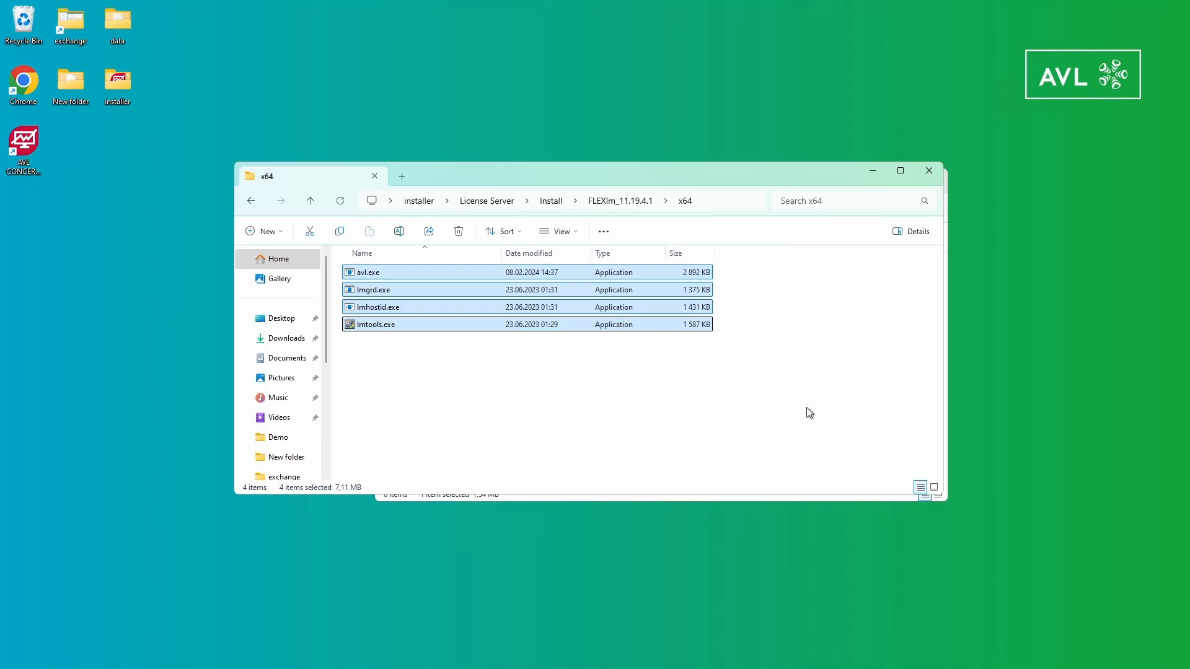
Step: Return to the New folder window, point out floatinglicense.dat among the license server files, and launch lmtools.exe
click(874, 173)
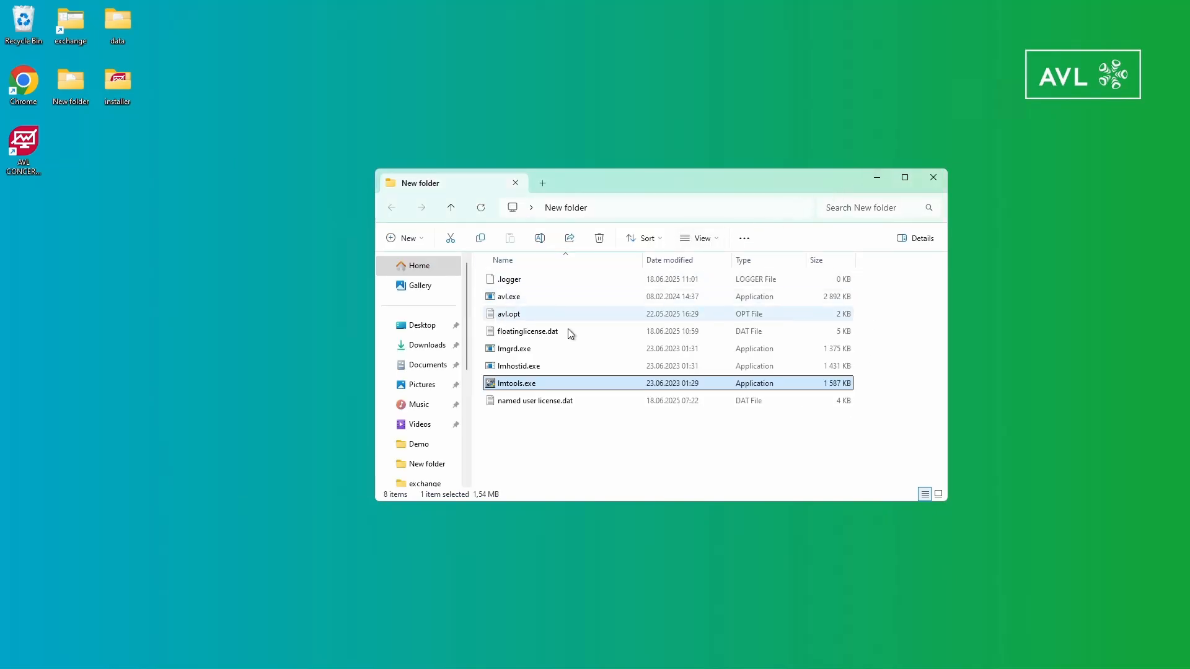
click(548, 427)
click(532, 335)
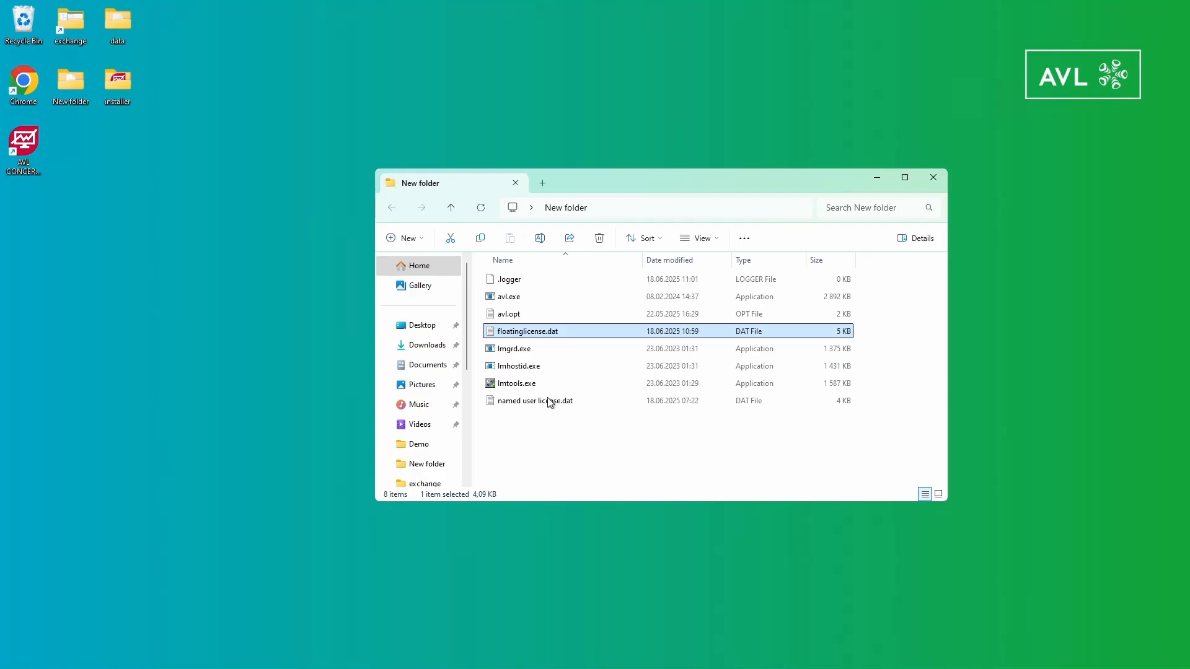
click(561, 384)
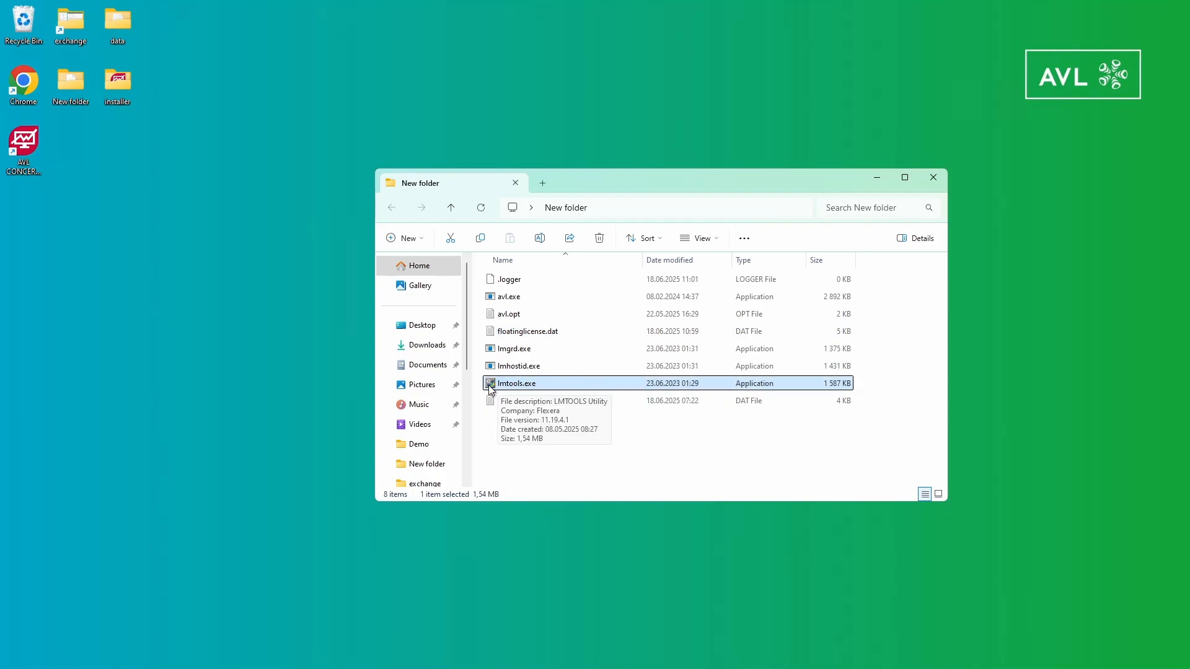
right_click(524, 384)
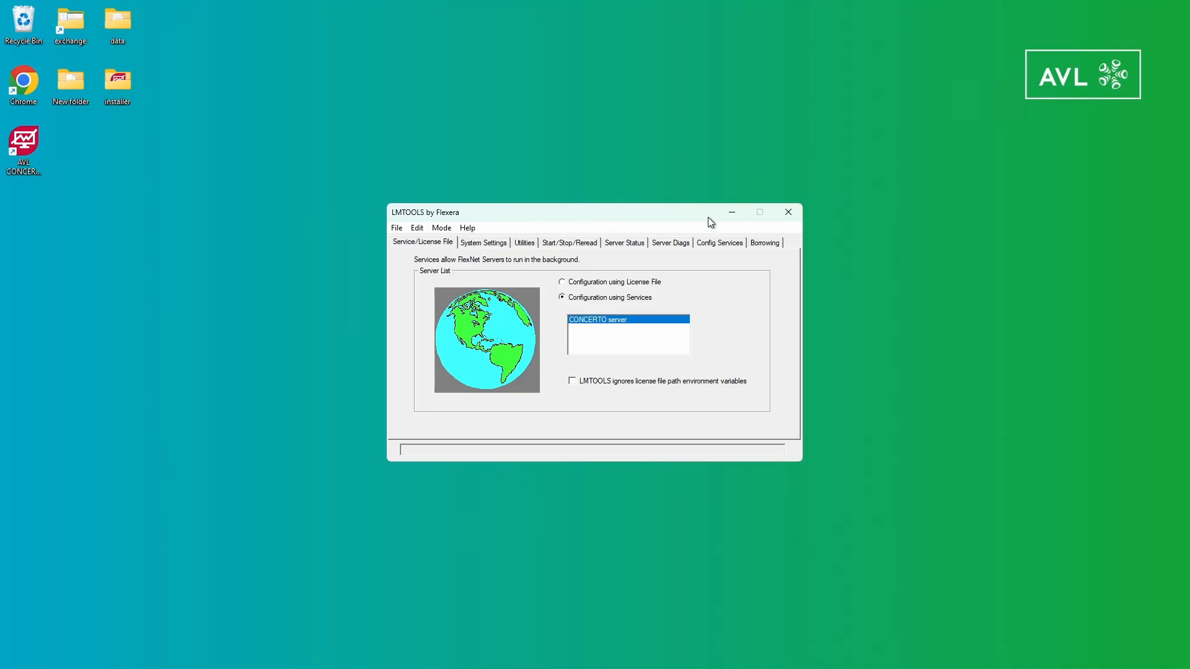
Step: Show the service configuration, highlight the service name, and browse to lmgrd.exe in New folder, closing the file dialog without applying
click(713, 246)
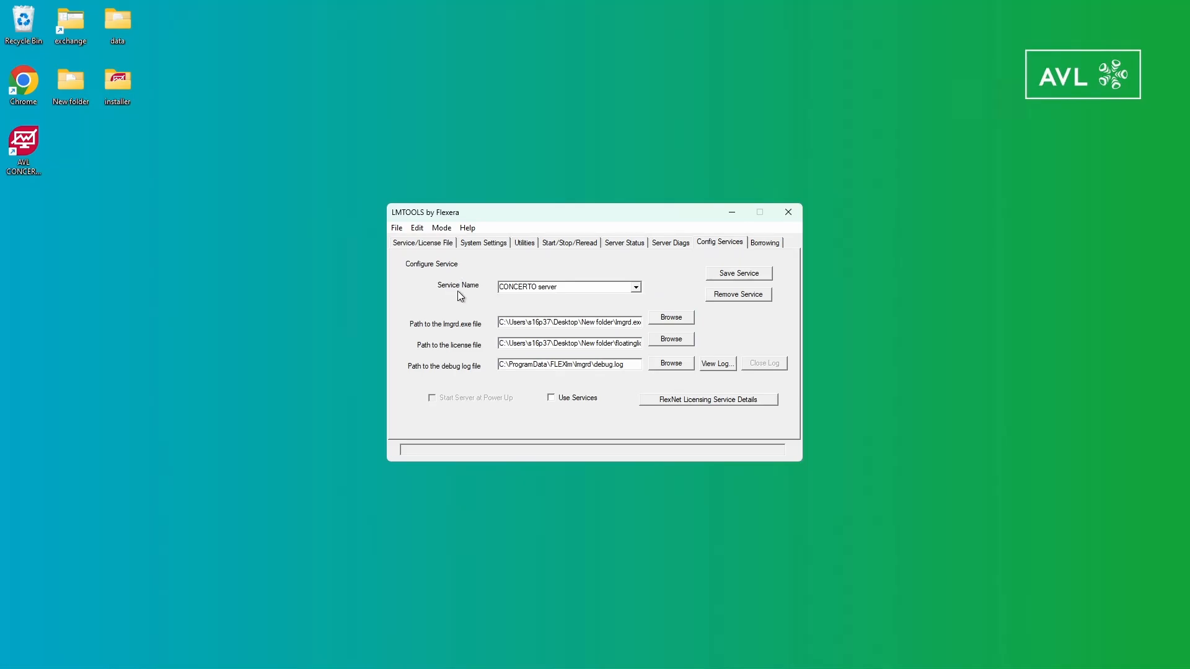
drag(575, 287, 496, 290)
click(679, 317)
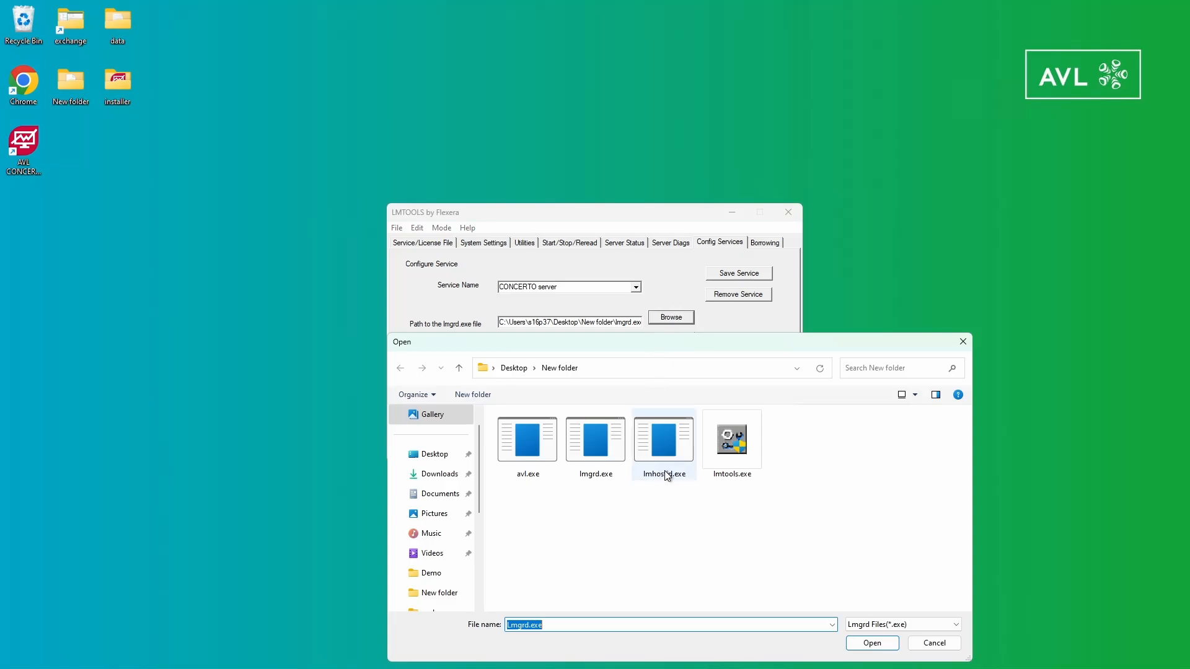
click(597, 460)
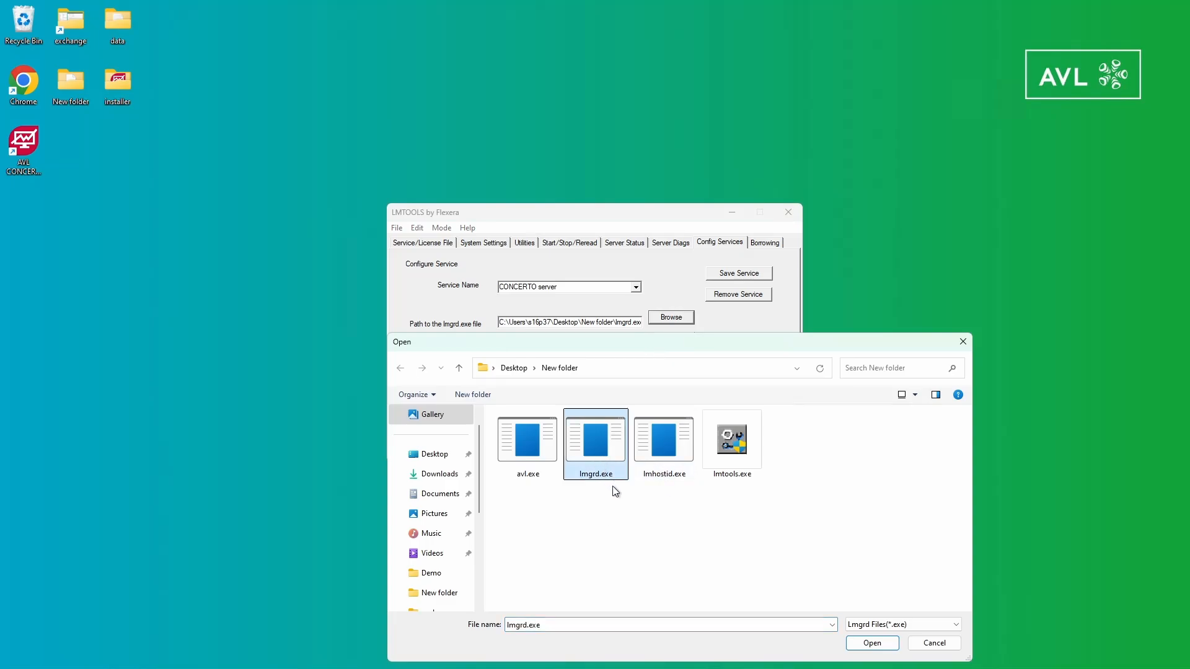
click(964, 341)
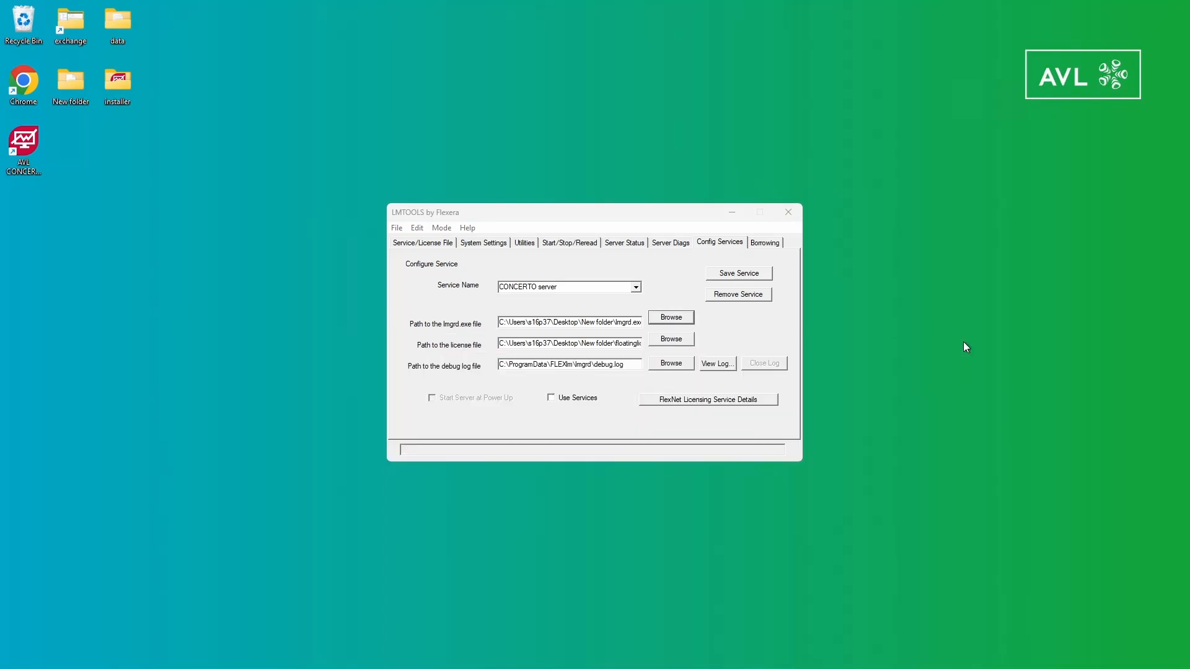
Step: Browse for the license file among .dat license files, select floatinglicense.dat, and close the file dialog without applying
click(681, 345)
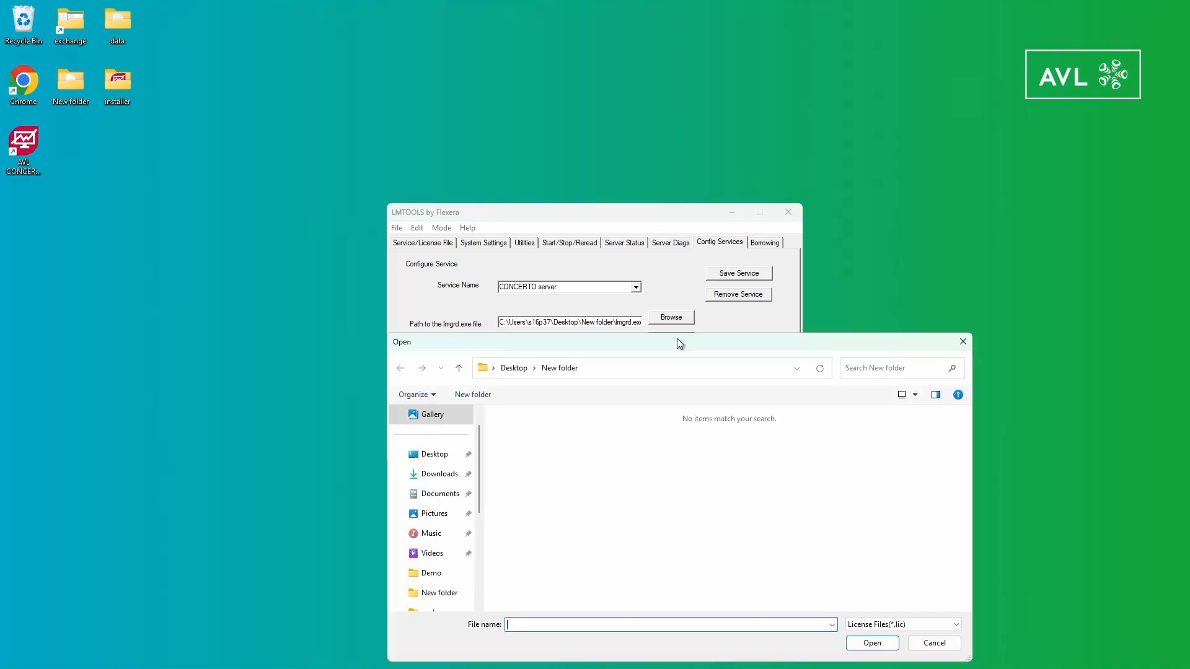
click(922, 624)
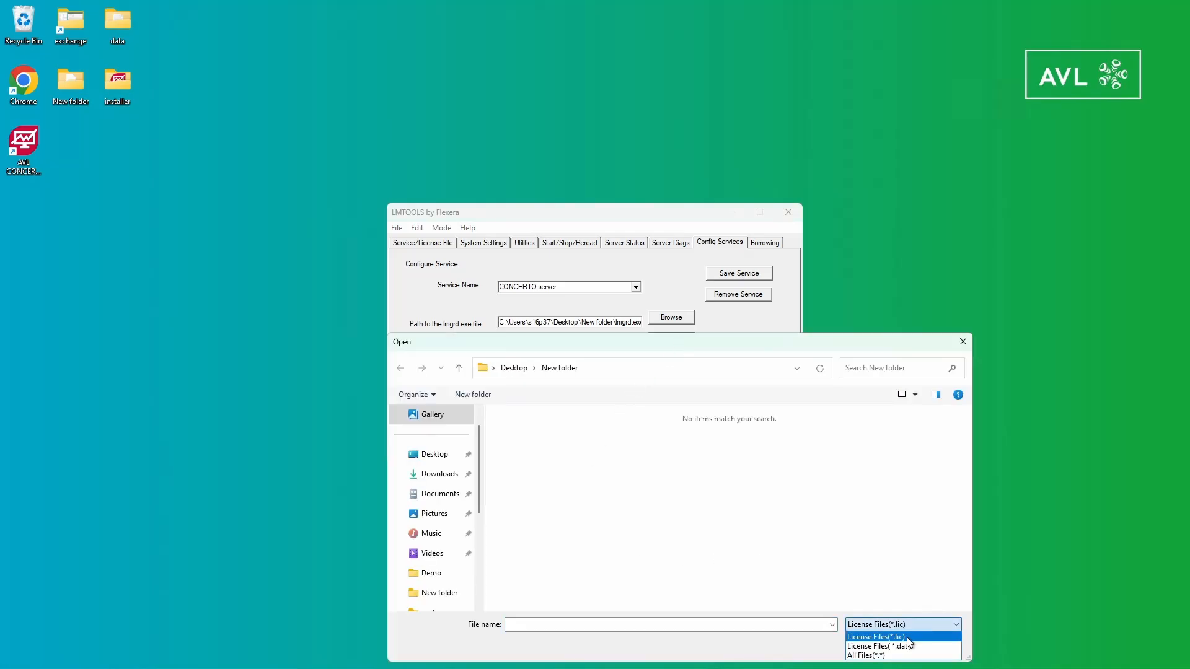
click(911, 645)
click(532, 470)
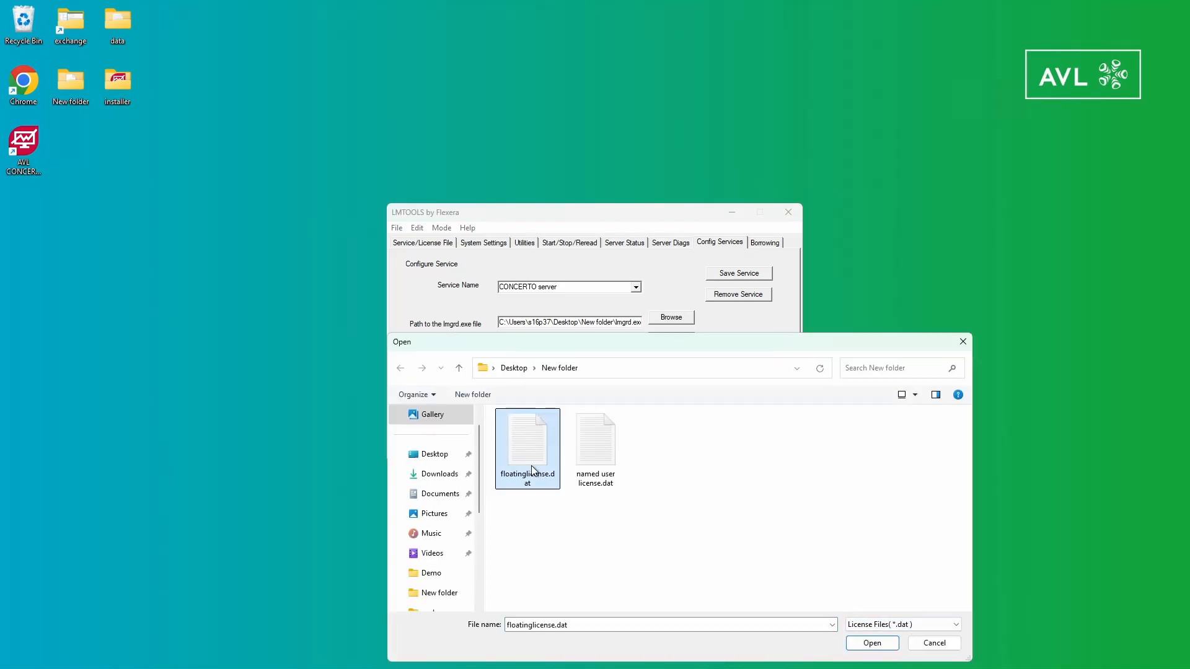
click(962, 341)
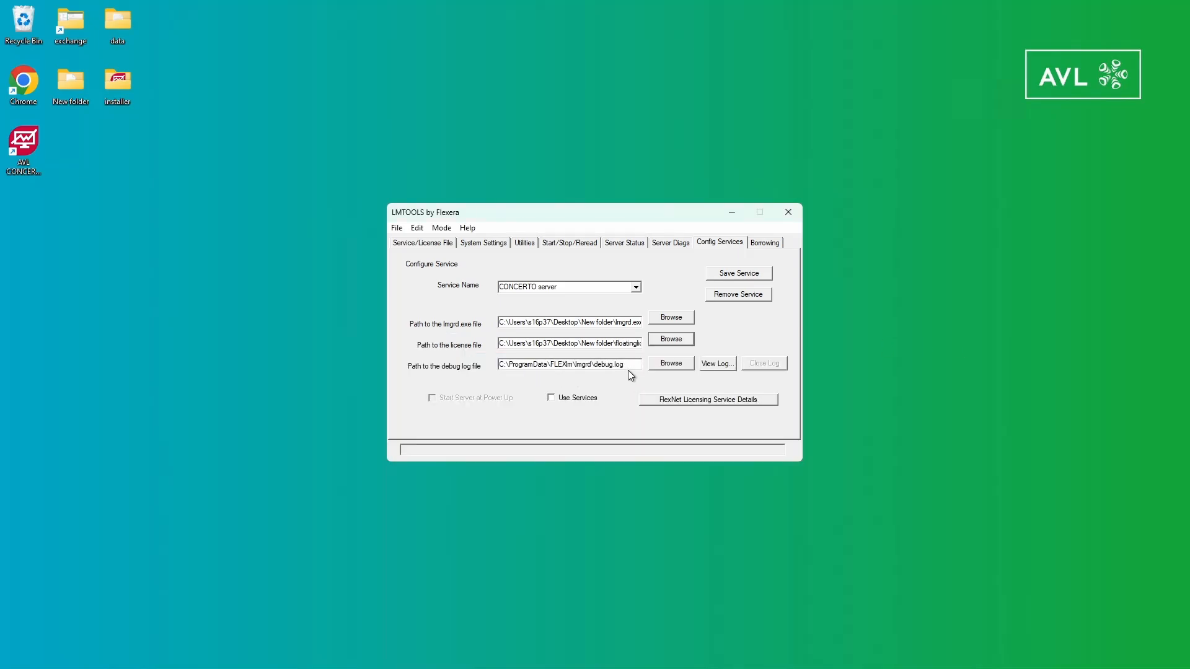
Step: Switch the Use Services option on and off again, request saving the service, and dismiss the save prompt
click(551, 398)
click(551, 400)
click(737, 275)
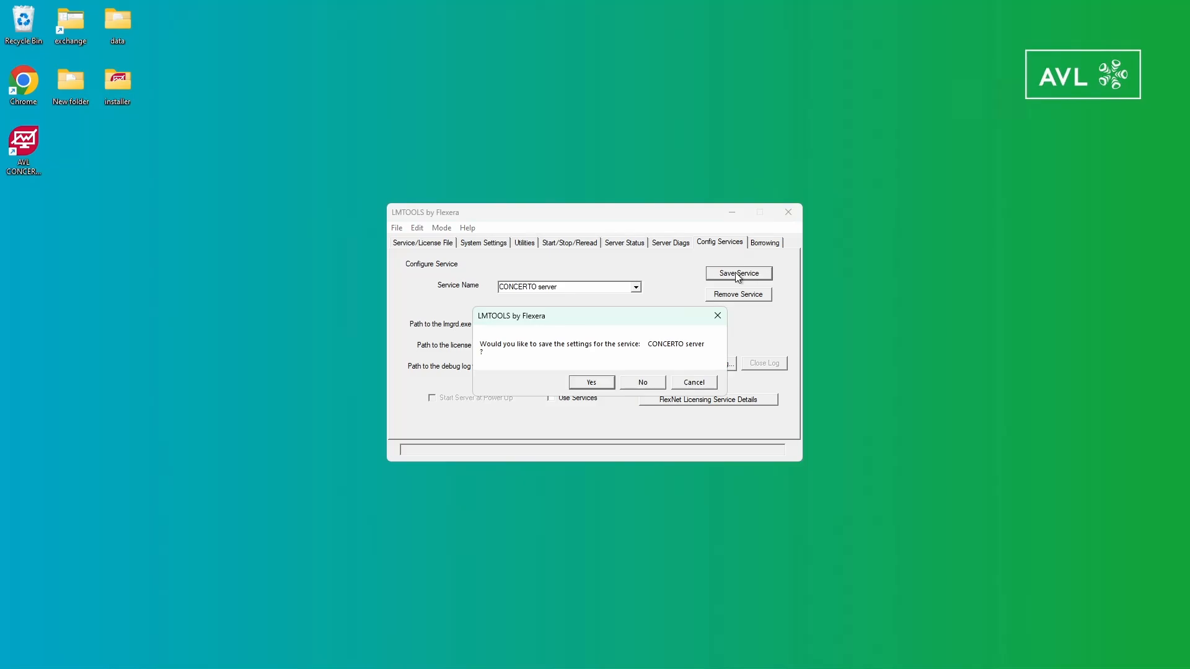
click(717, 317)
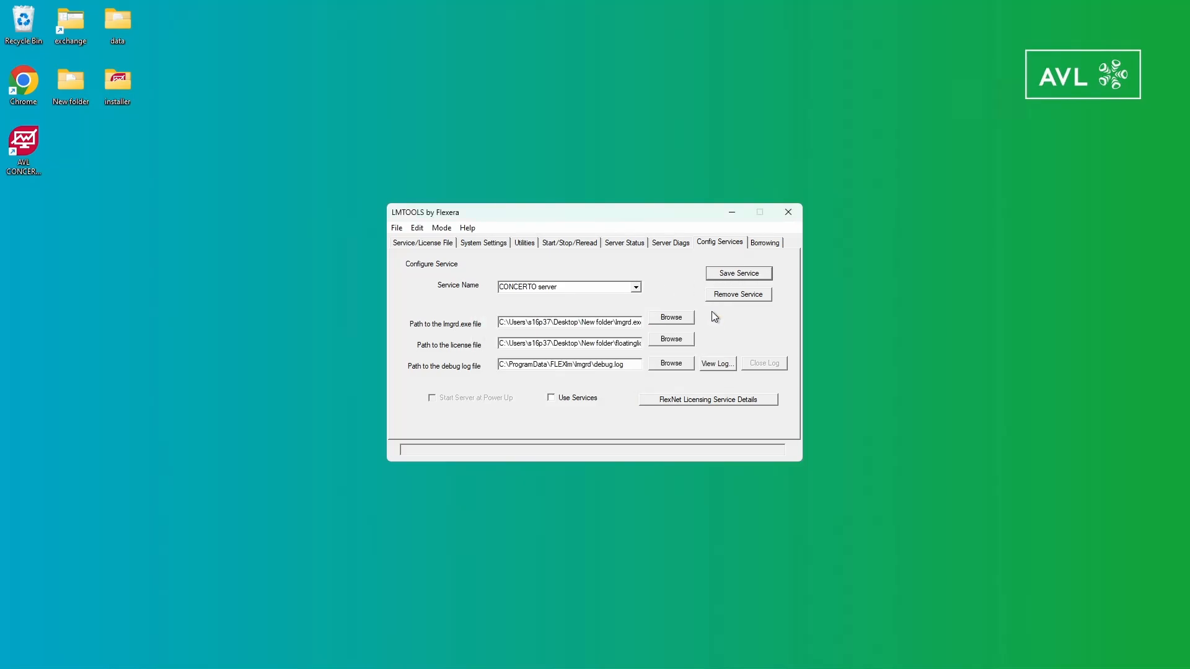
Step: Save the settings for the CONCERTO server service and start the license server
click(549, 244)
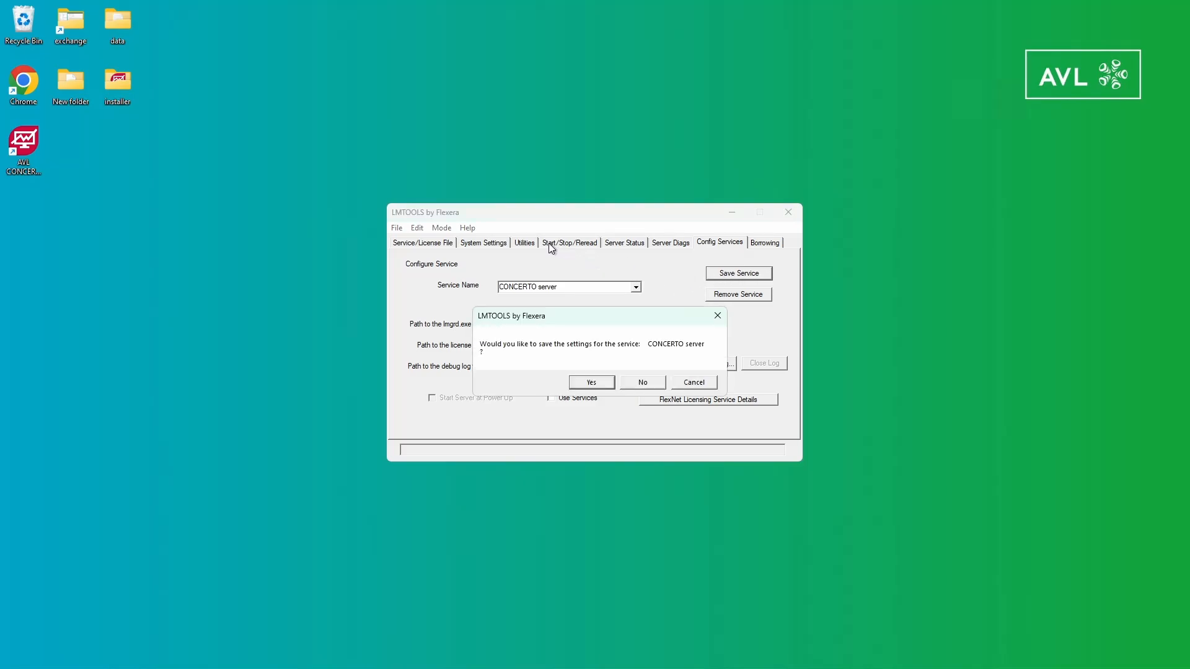
click(608, 383)
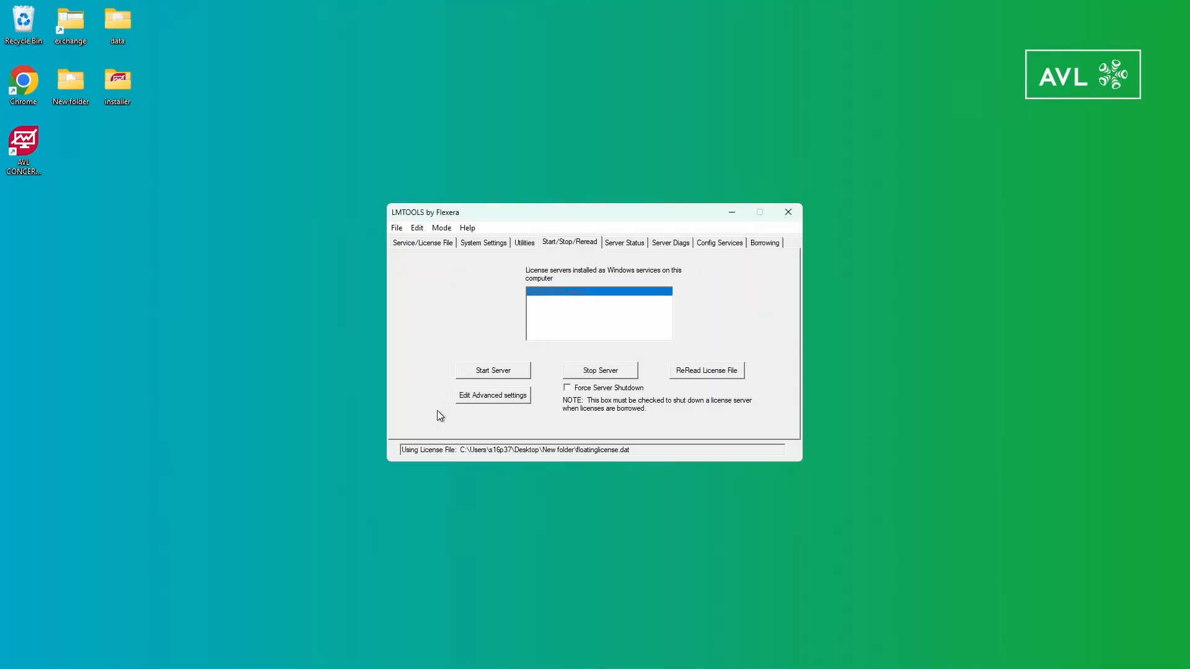
click(511, 370)
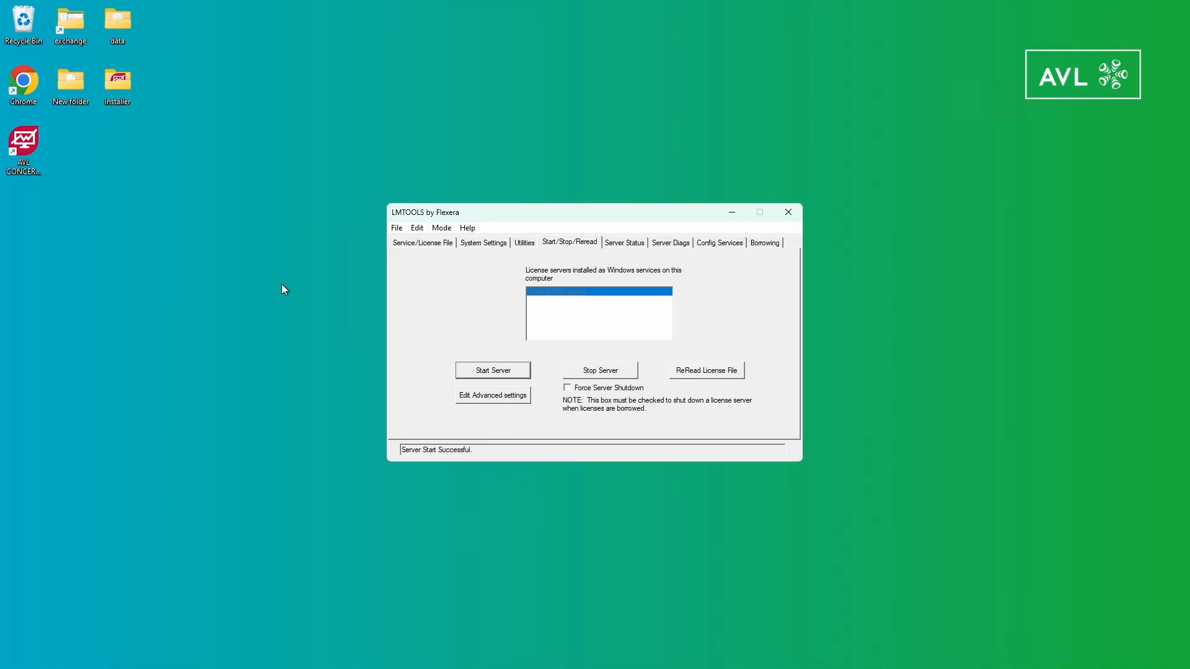
Step: Launch AVL CONCERTO, enter 24000@hostname as the license source, and highlight the entry
double_click(33, 166)
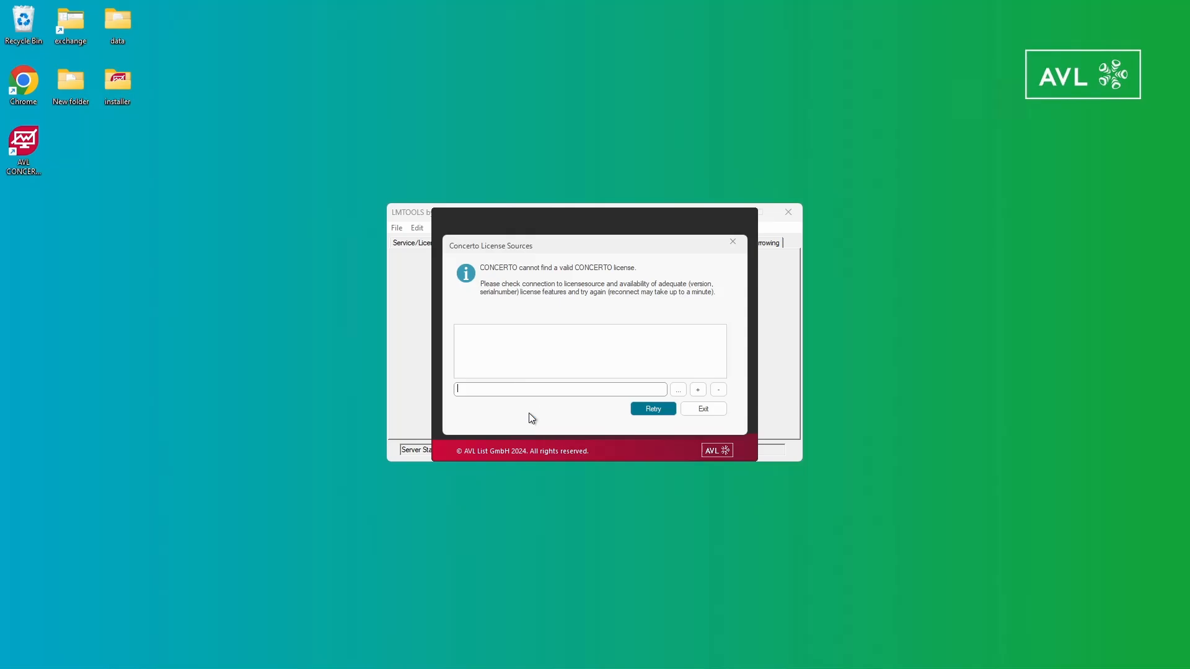
text(@hostname)
drag(513, 387, 437, 391)
click(457, 390)
text(24000)
drag(528, 389, 448, 394)
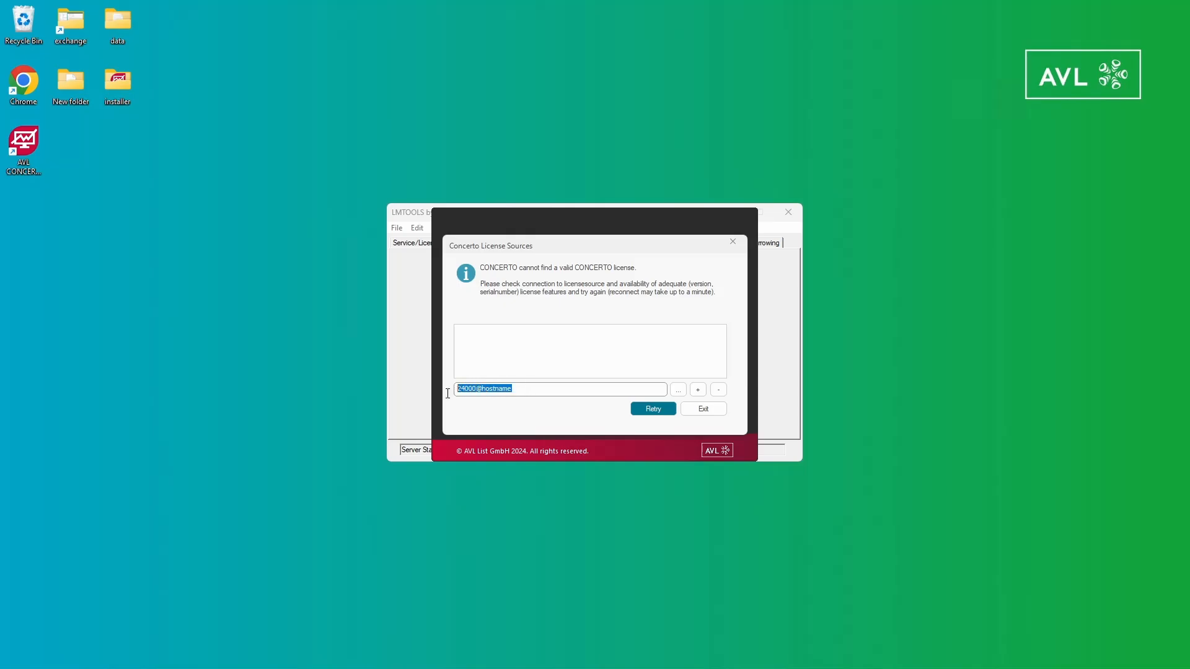